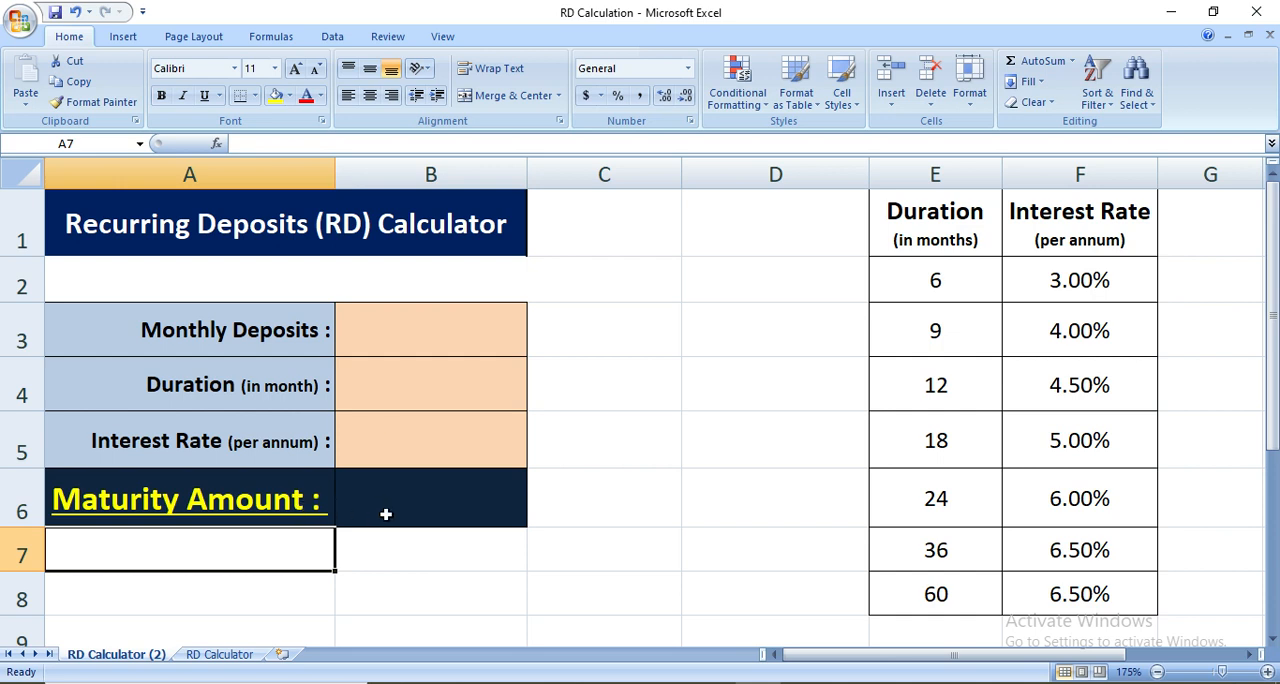
Fill in the calculator with monthly deposits of 5000, a duration of 12 months and an interest rate of 4%
{"action": "key", "text": "Right"}
{"action": "key", "text": "Right"}
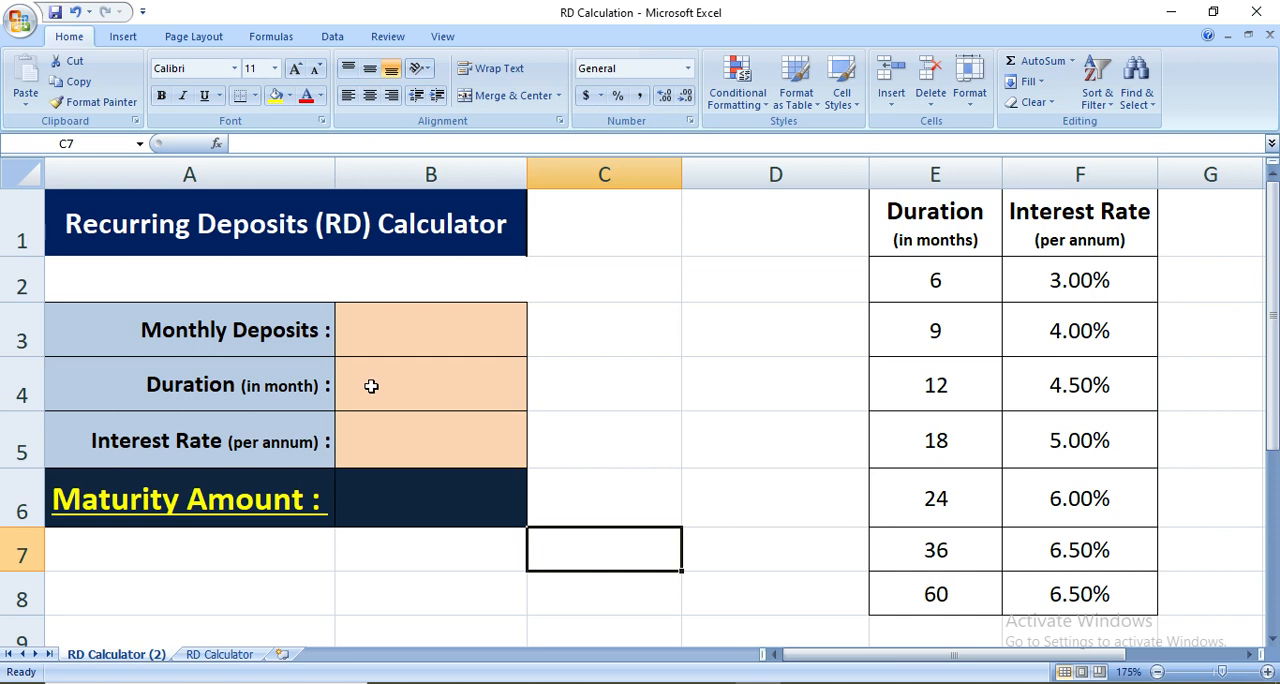
{"action": "left_click", "coordinate": [389, 331]}
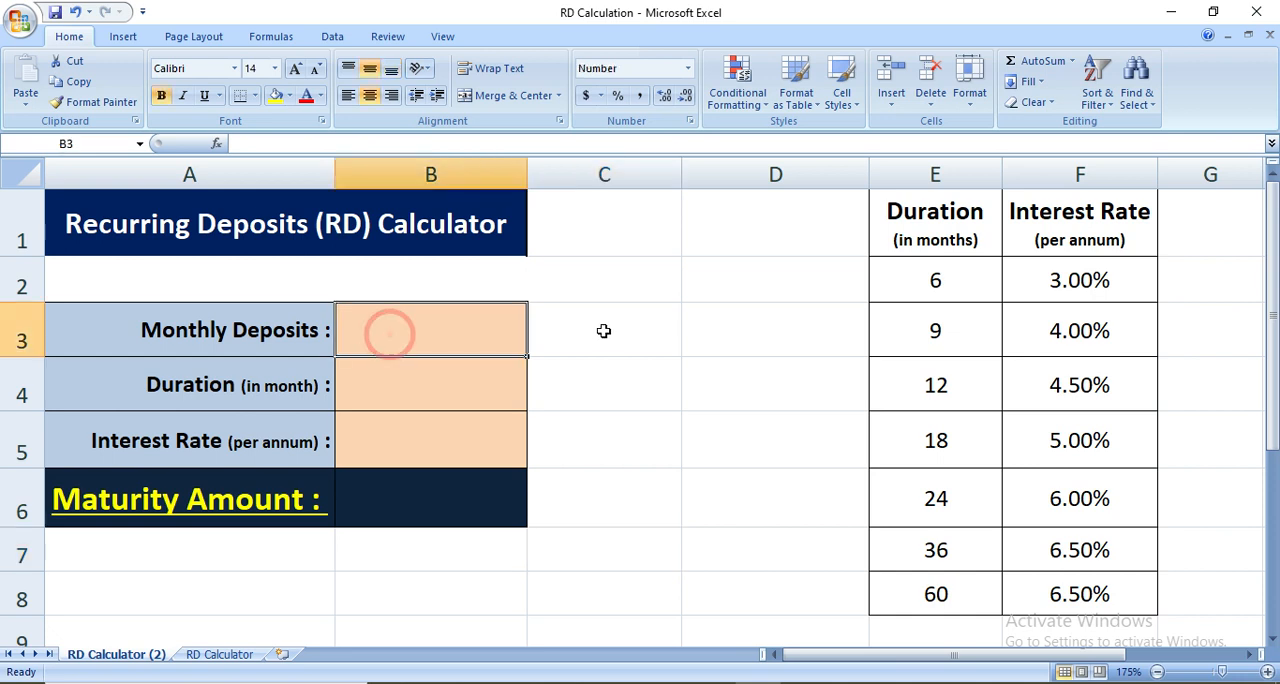
{"action": "type", "text": "5000"}
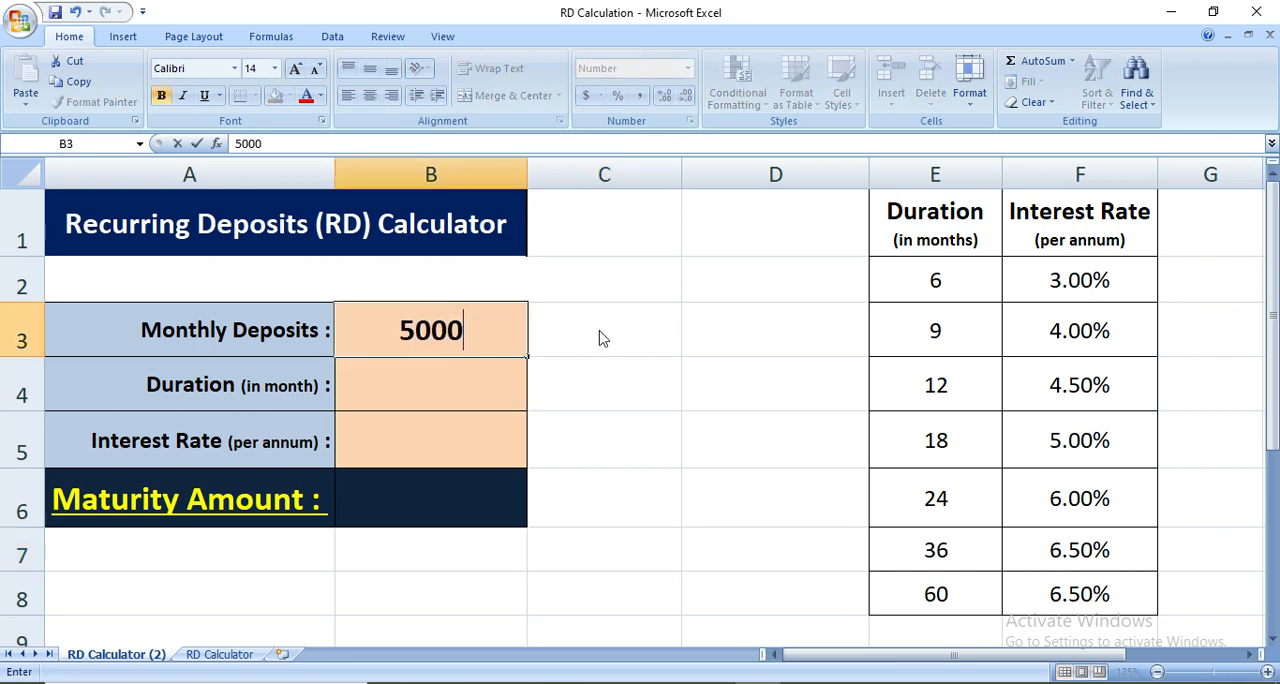
{"action": "key", "text": "Return"}
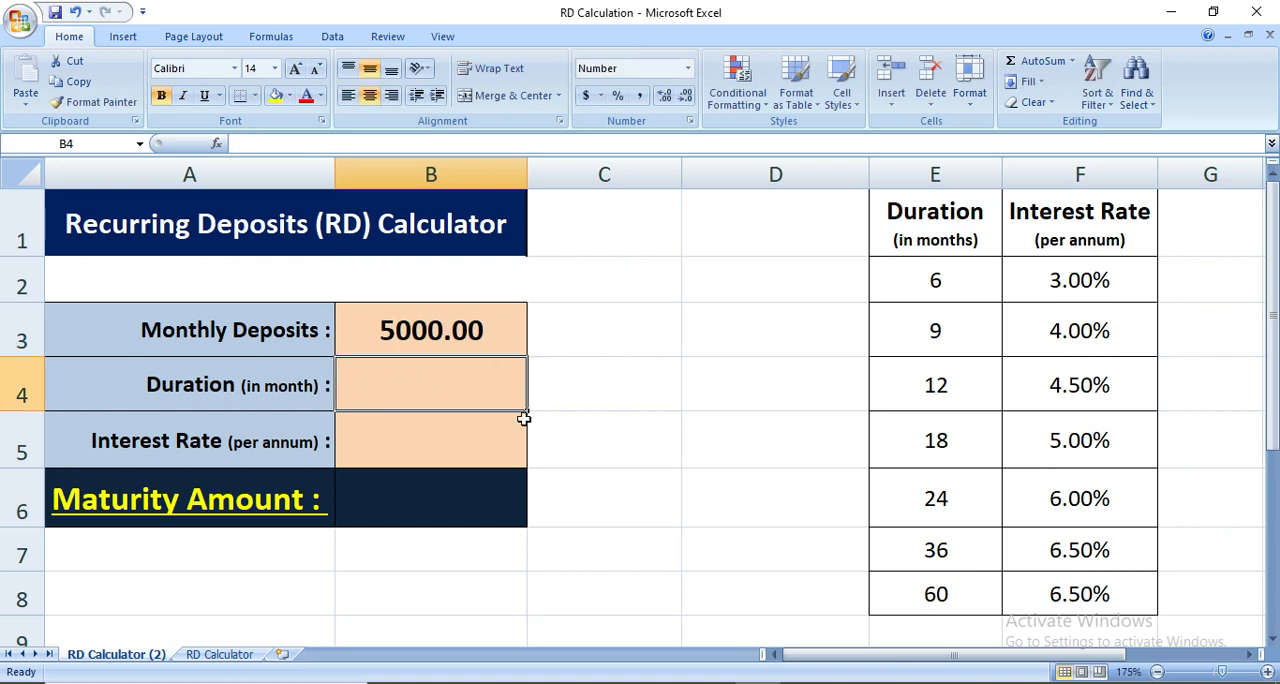
{"action": "type", "text": "12"}
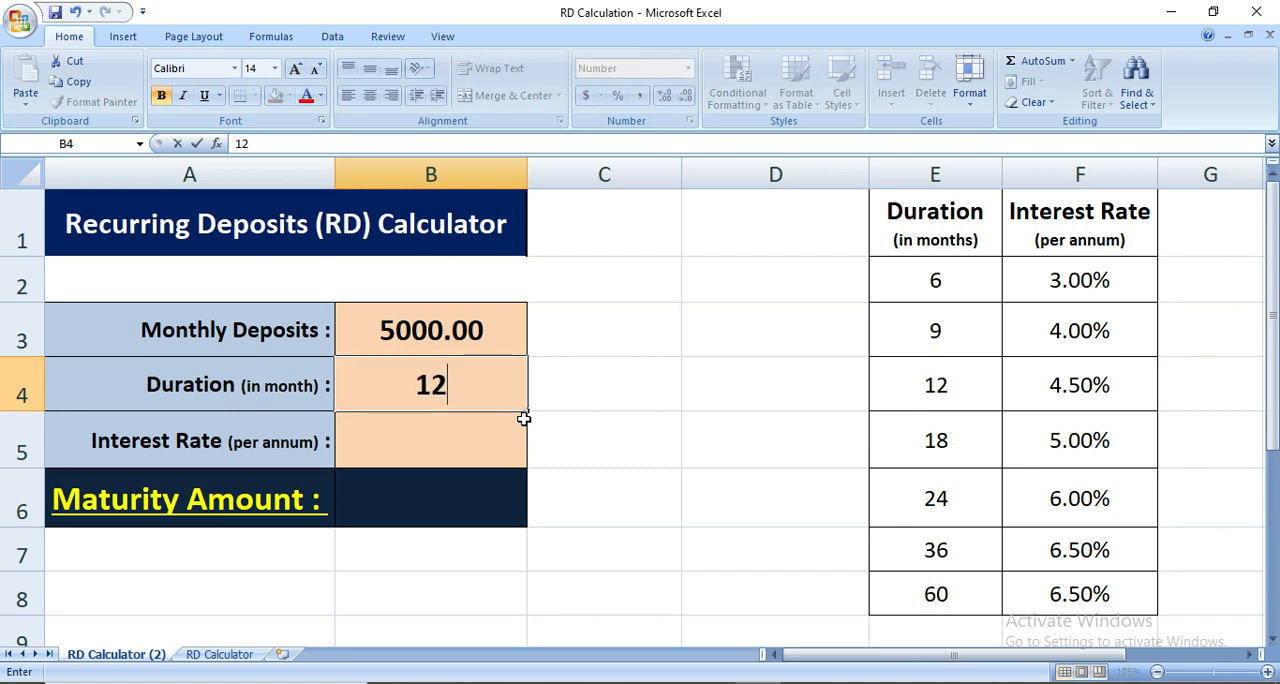
{"action": "key", "text": "Return"}
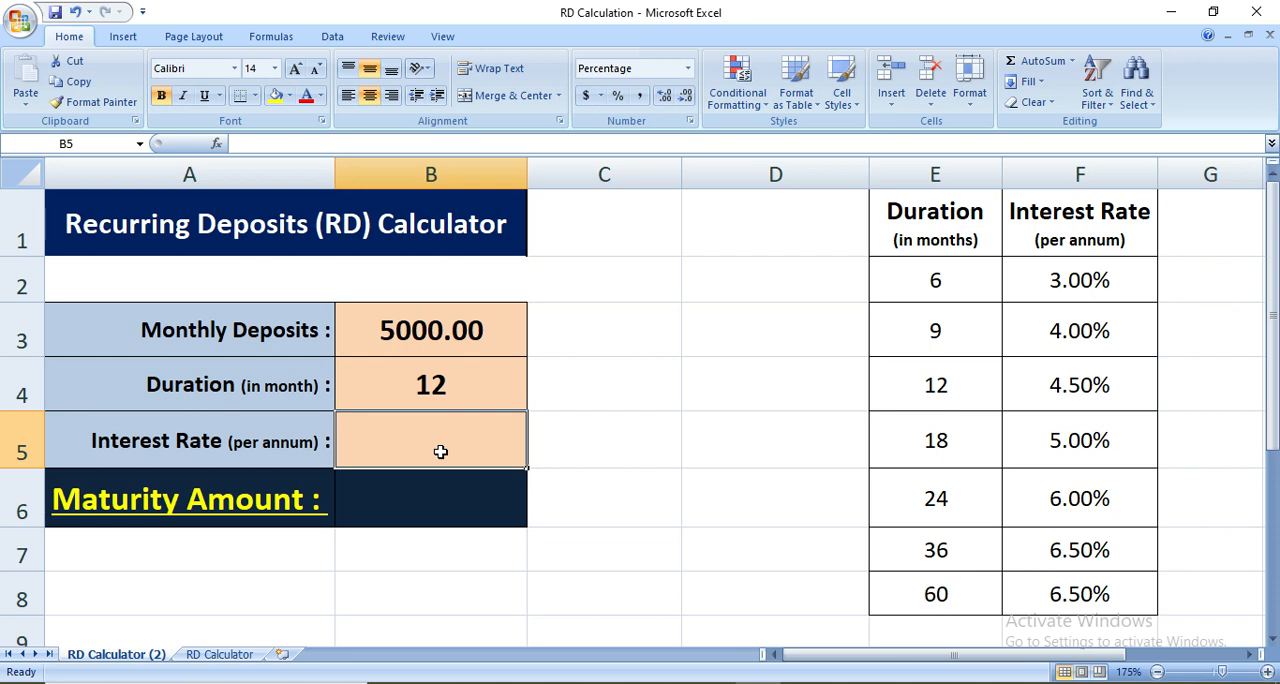
{"action": "type", "text": "4"}
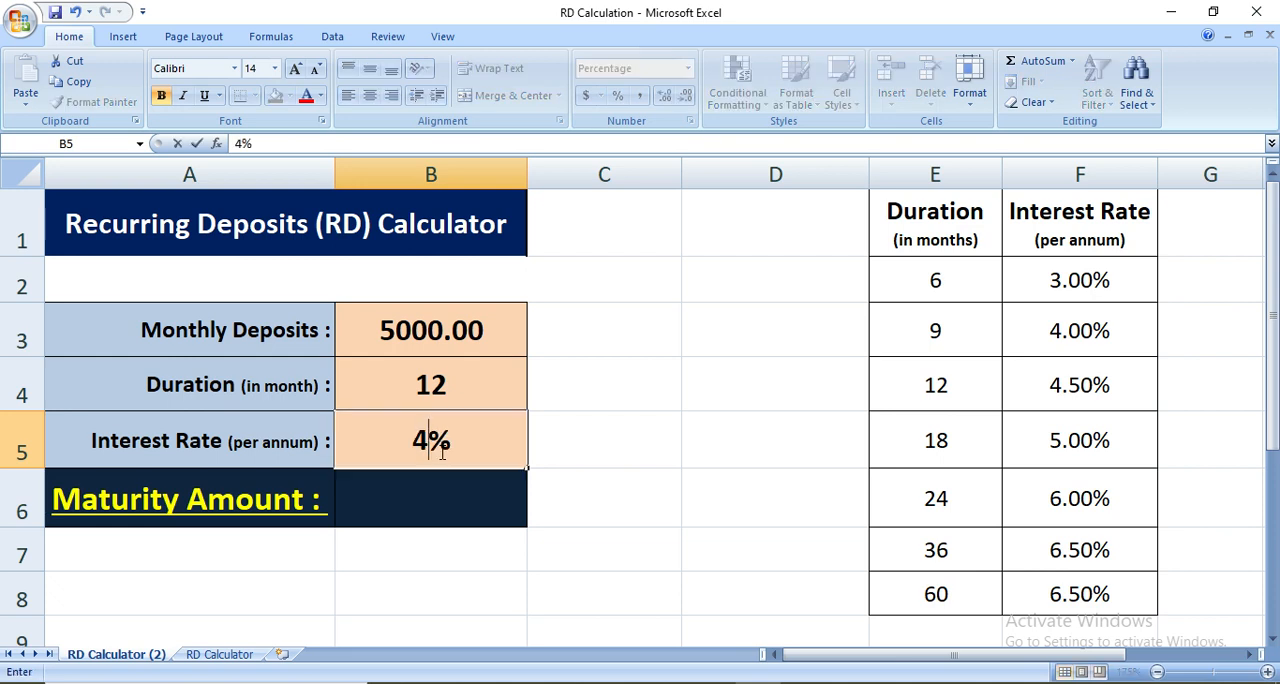
{"action": "key", "text": "Return"}
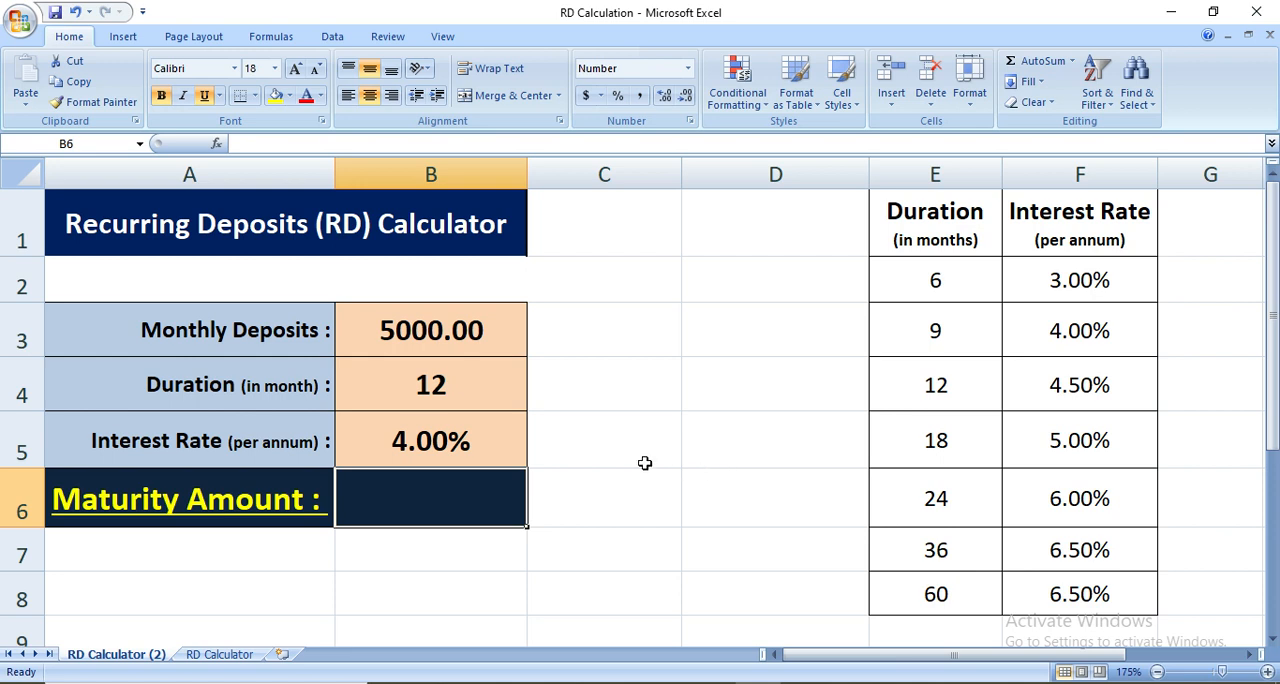
Begin an FV formula in the maturity amount cell B6, using B5 as the rate and B4 as the number of periods
{"action": "left_click", "coordinate": [458, 499]}
{"action": "type", "text": "="}
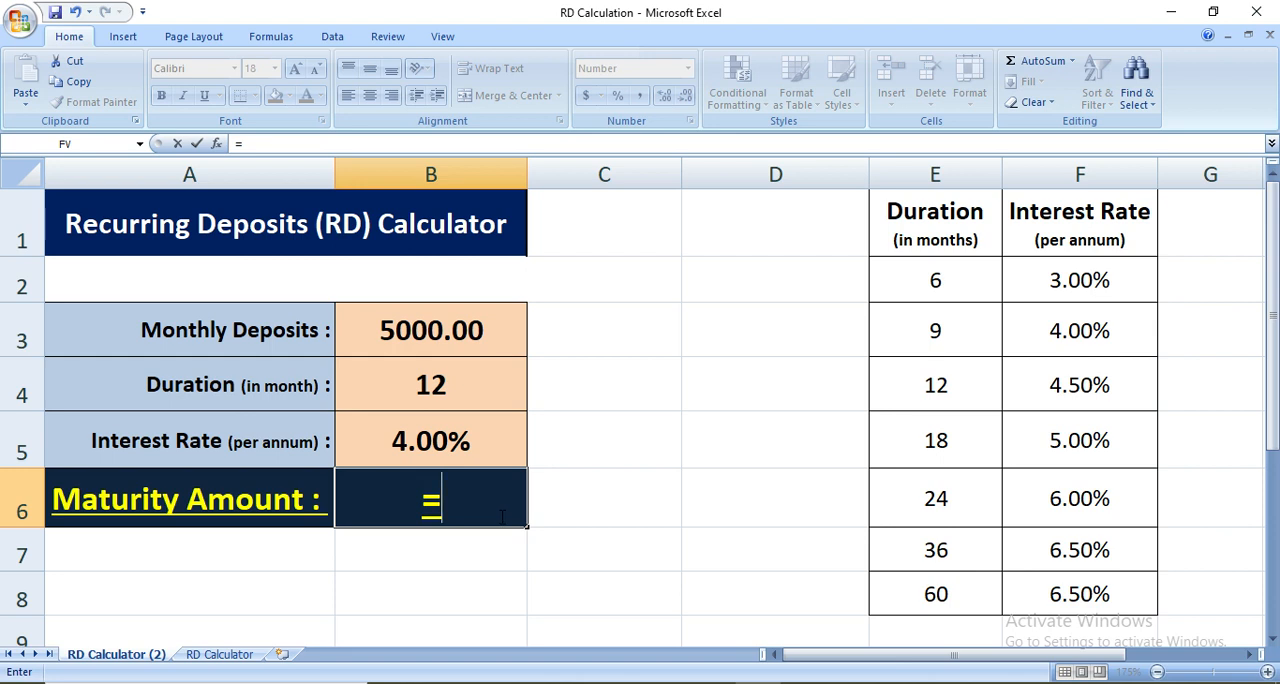
{"action": "type", "text": "FV"}
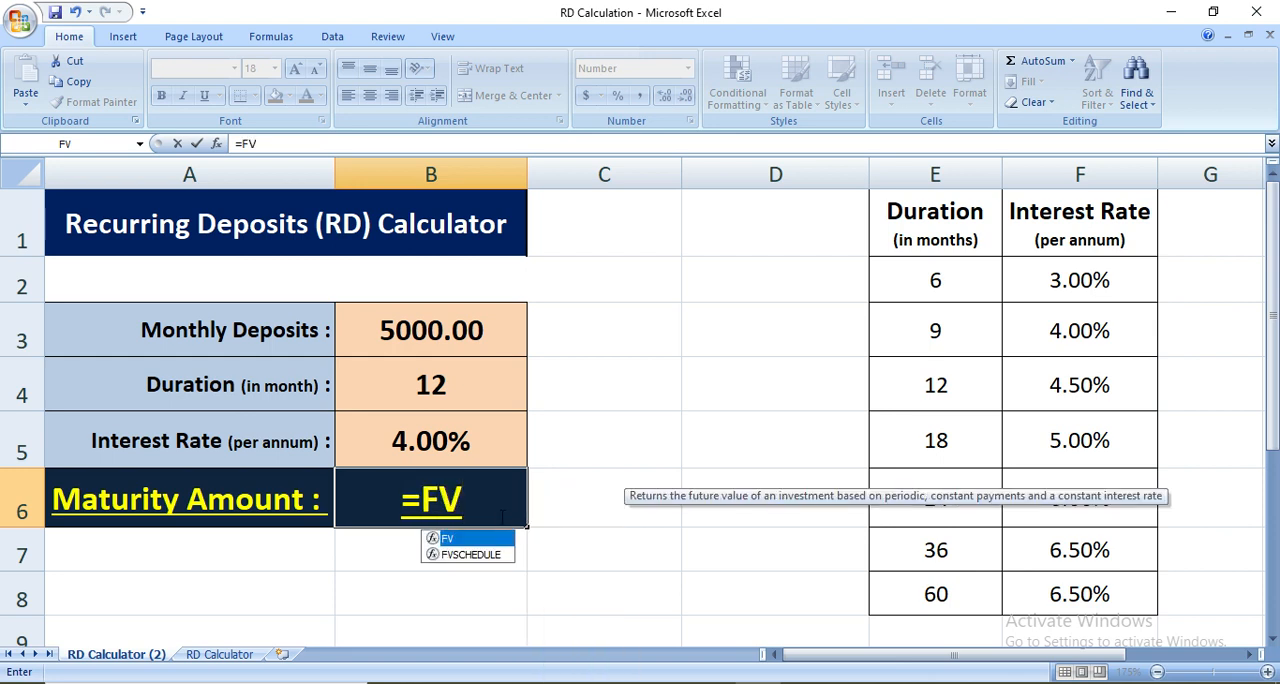
{"action": "type", "text": "("}
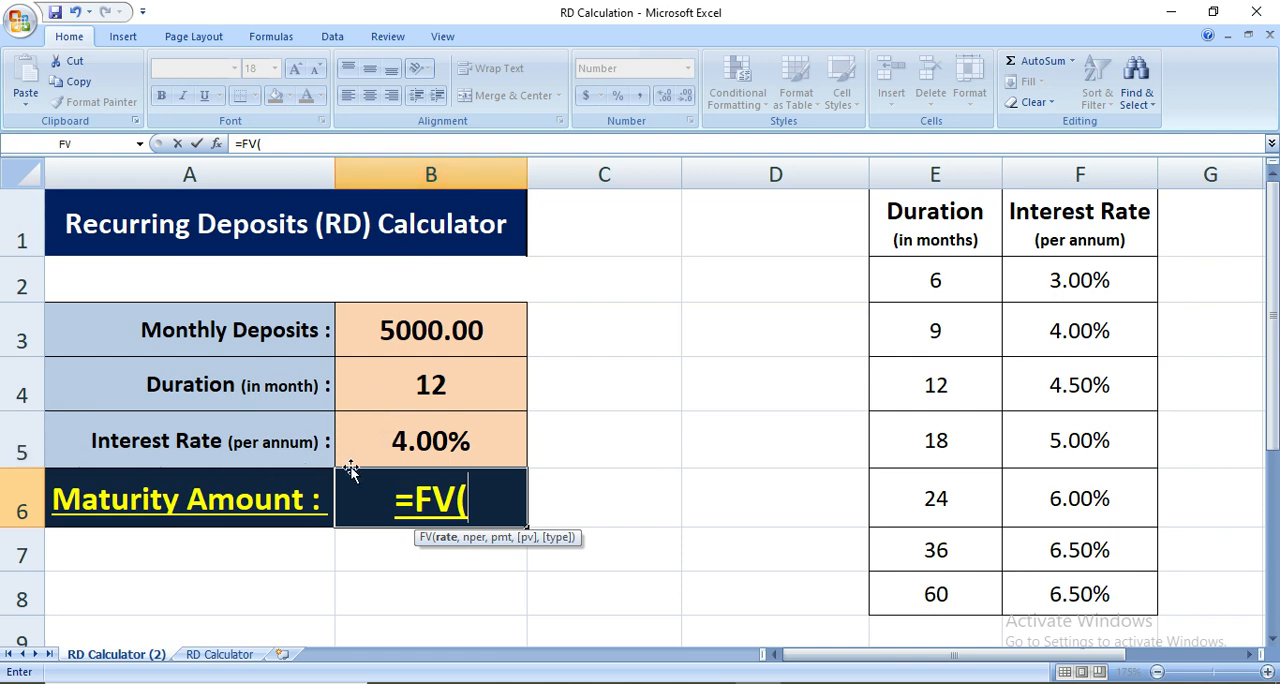
{"action": "left_click", "coordinate": [407, 444]}
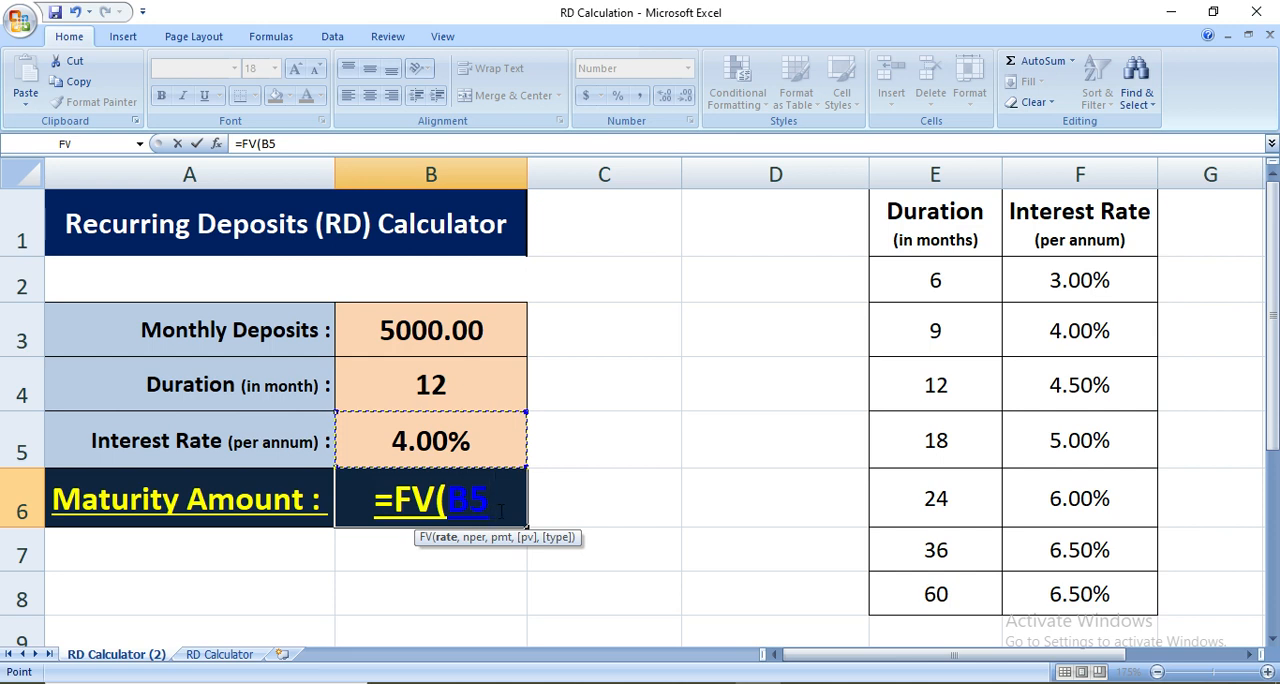
{"action": "type", "text": ","}
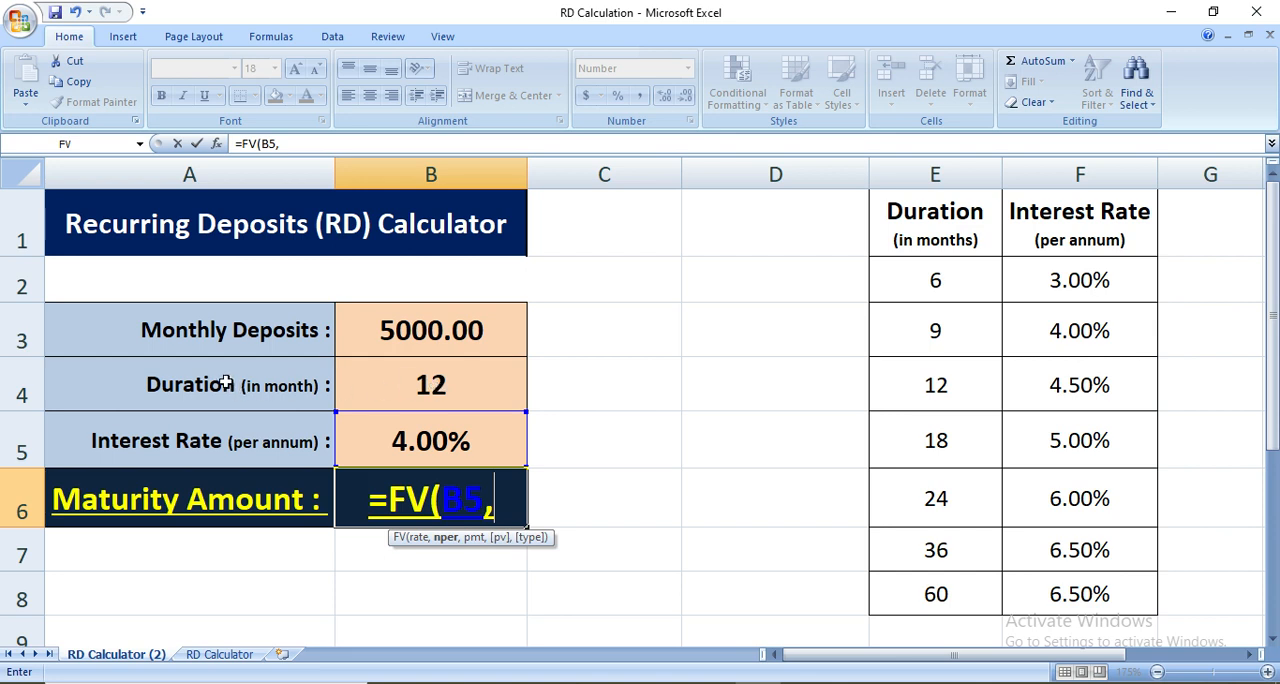
{"action": "left_click", "coordinate": [409, 383]}
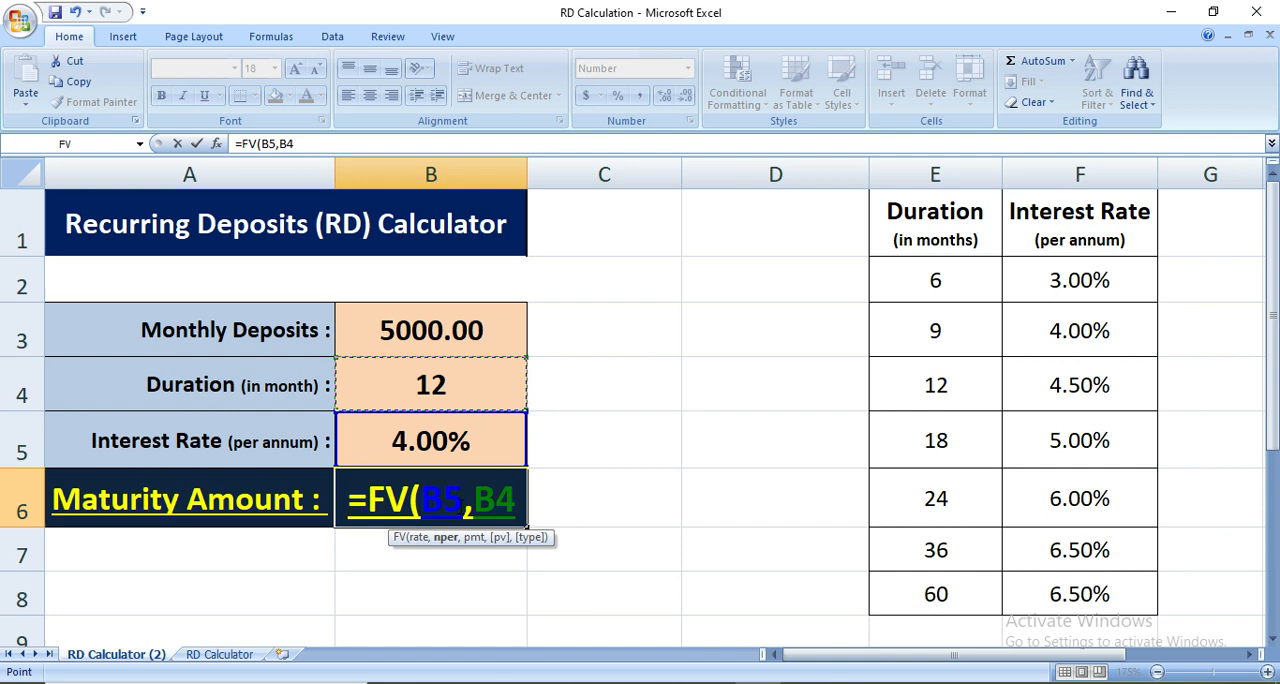
Divide the formula's rate by 12, add B3 as the payment argument and complete the formula as =FV(B5/12,B4,B3)
{"action": "left_click", "coordinate": [459, 500]}
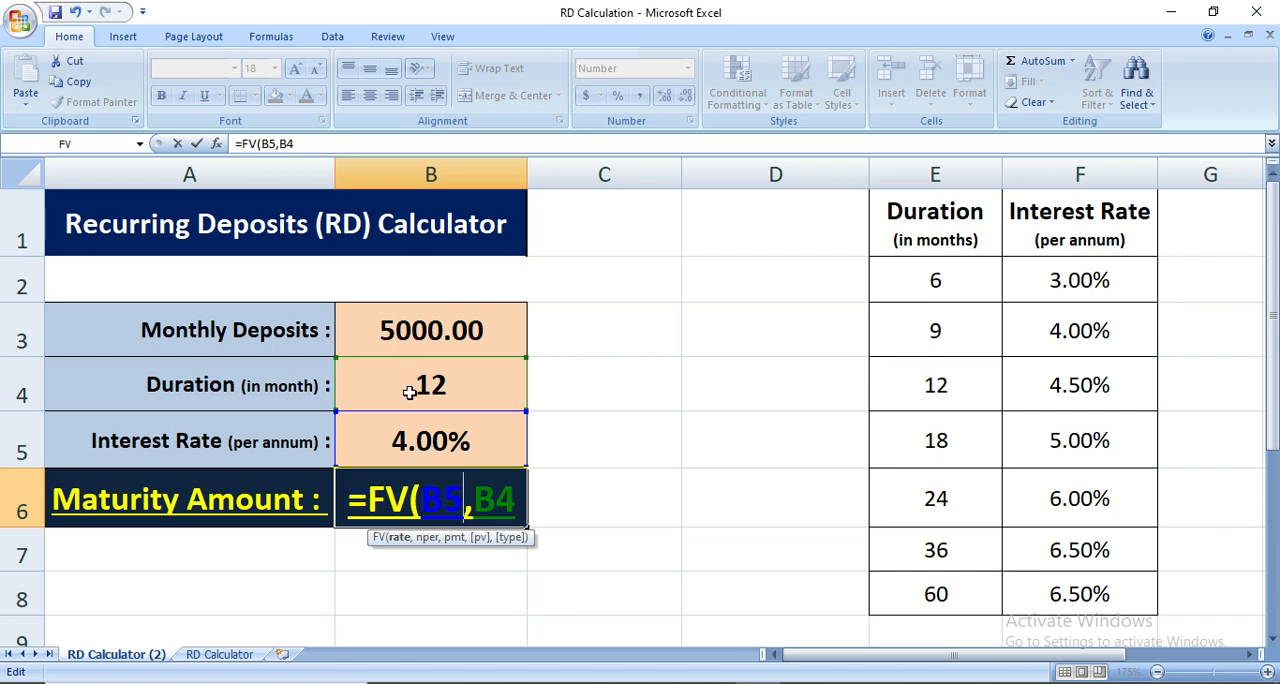
{"action": "type", "text": "/12"}
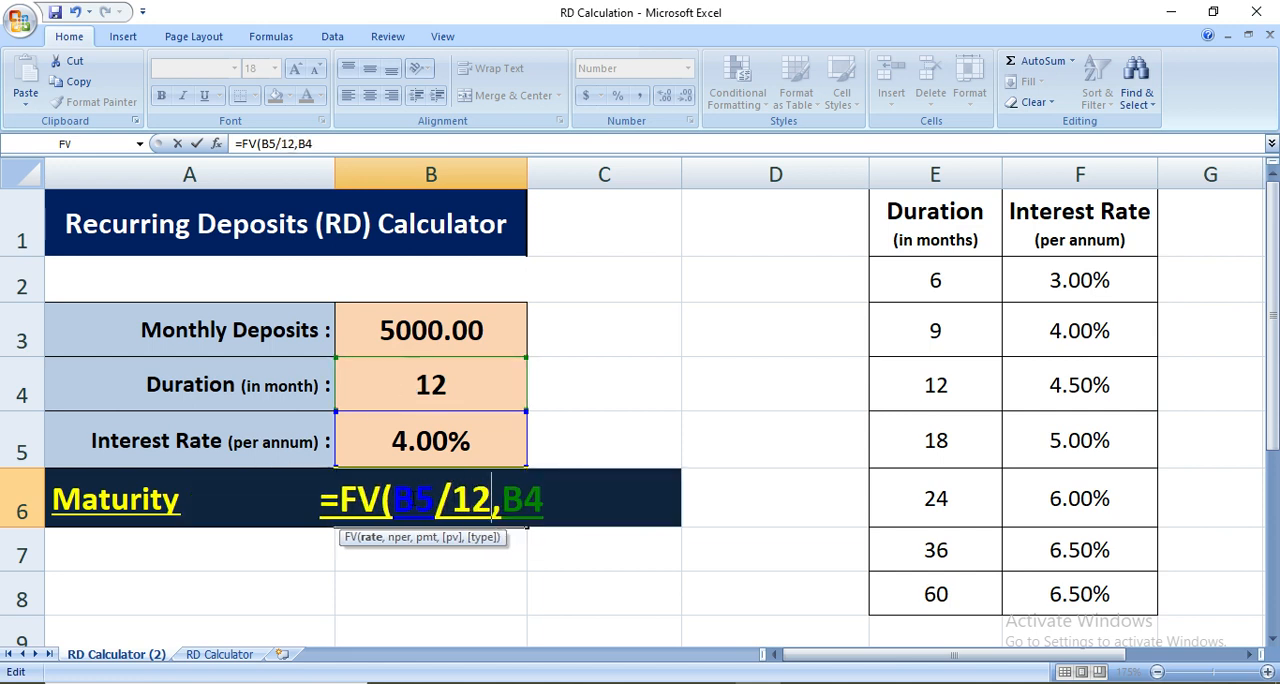
{"action": "left_click", "coordinate": [558, 499]}
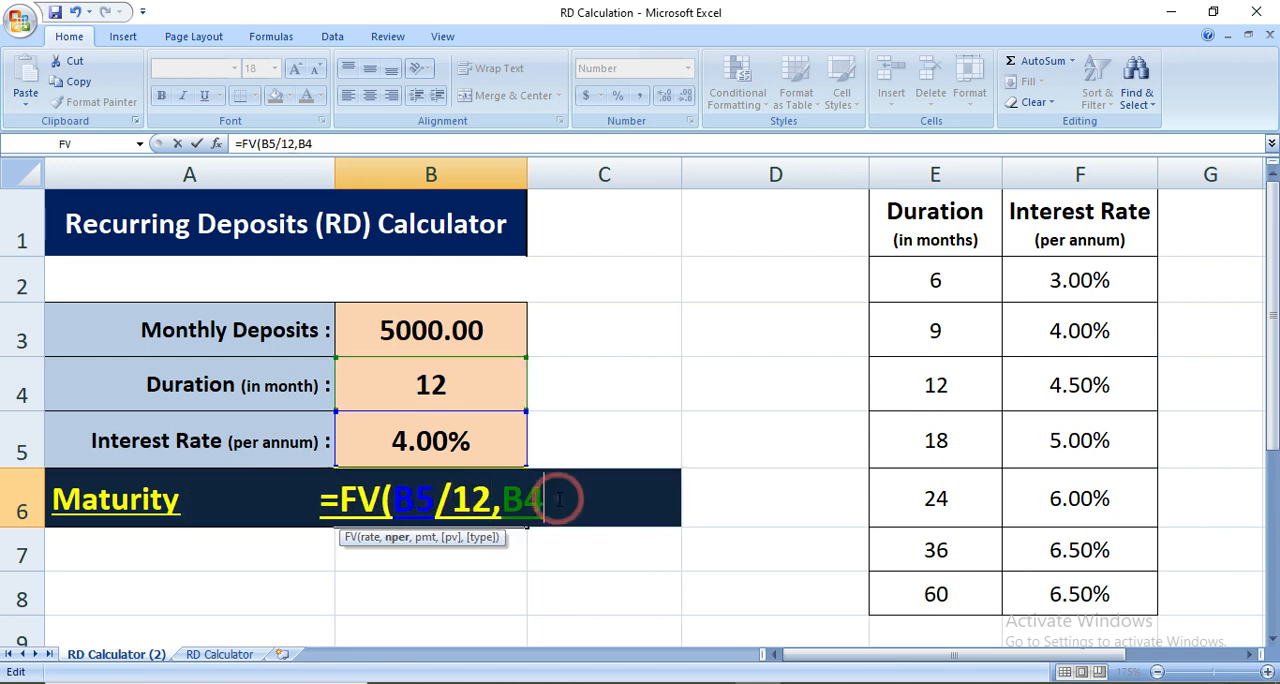
{"action": "type", "text": ","}
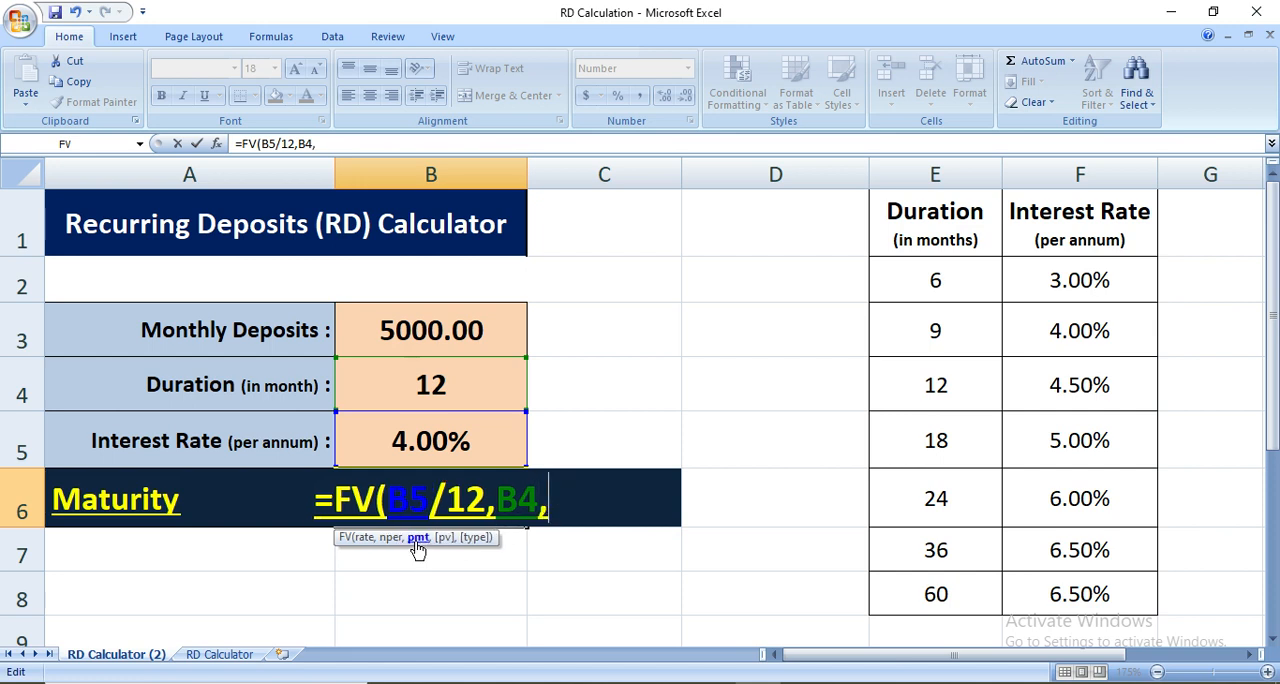
{"action": "left_click", "coordinate": [404, 325]}
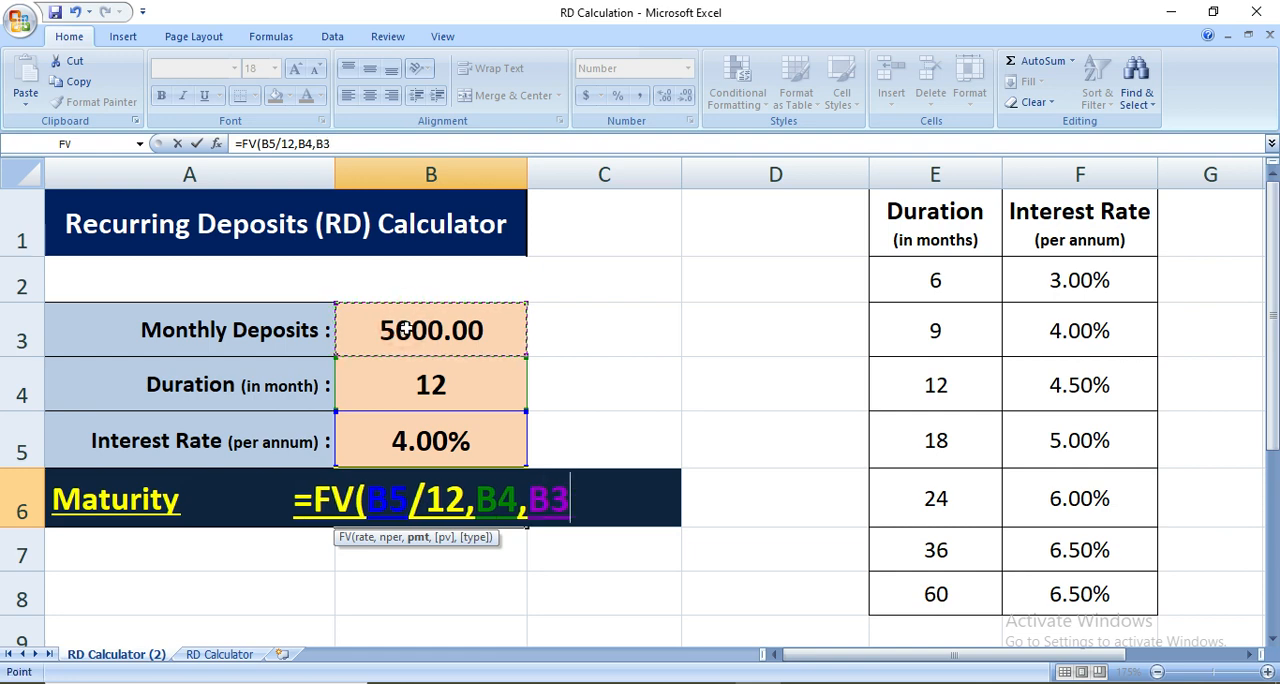
{"action": "key", "text": "Return"}
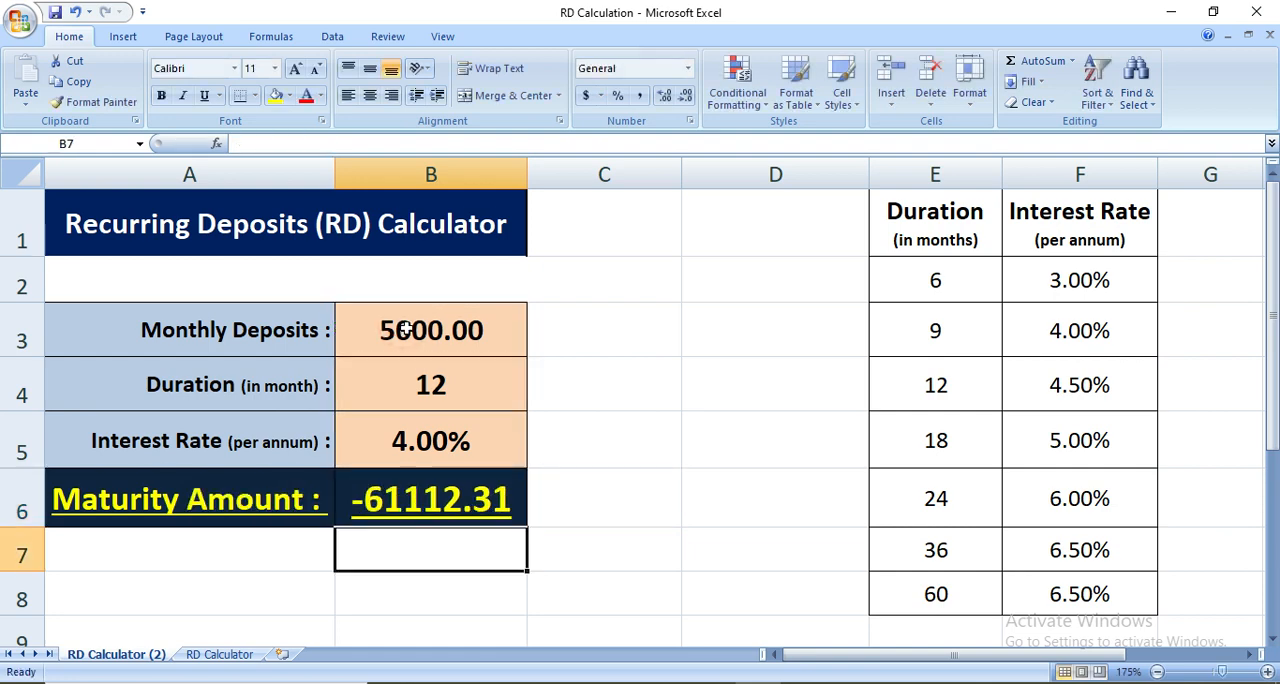
Negate the payment argument in the maturity amount formula so it reads =FV(B5/12,B4,-B3)
{"action": "double_click", "coordinate": [390, 503]}
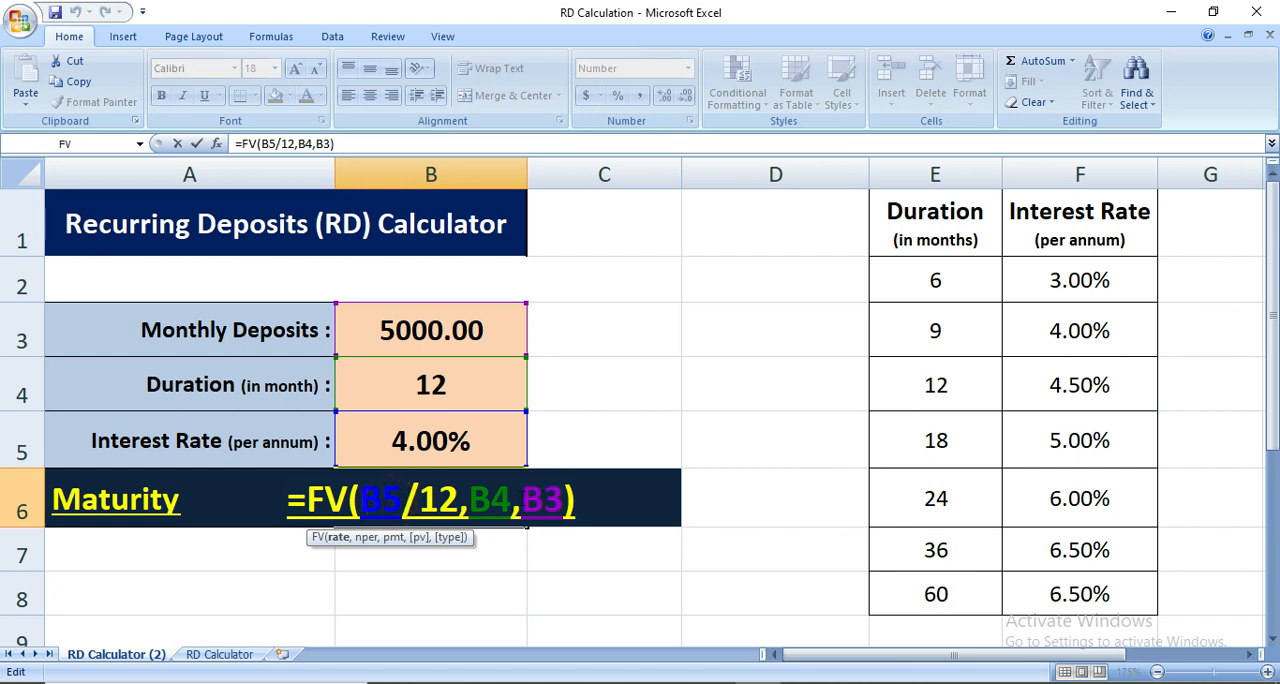
{"action": "left_click", "coordinate": [518, 497]}
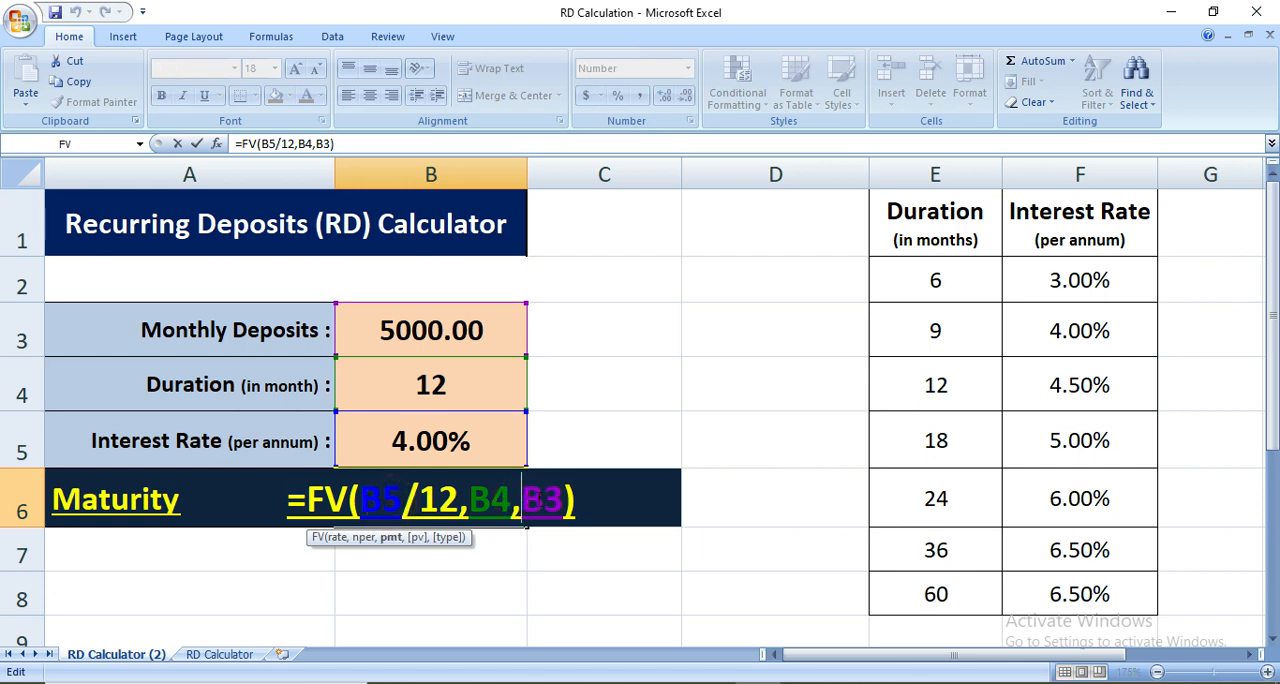
{"action": "type", "text": "-"}
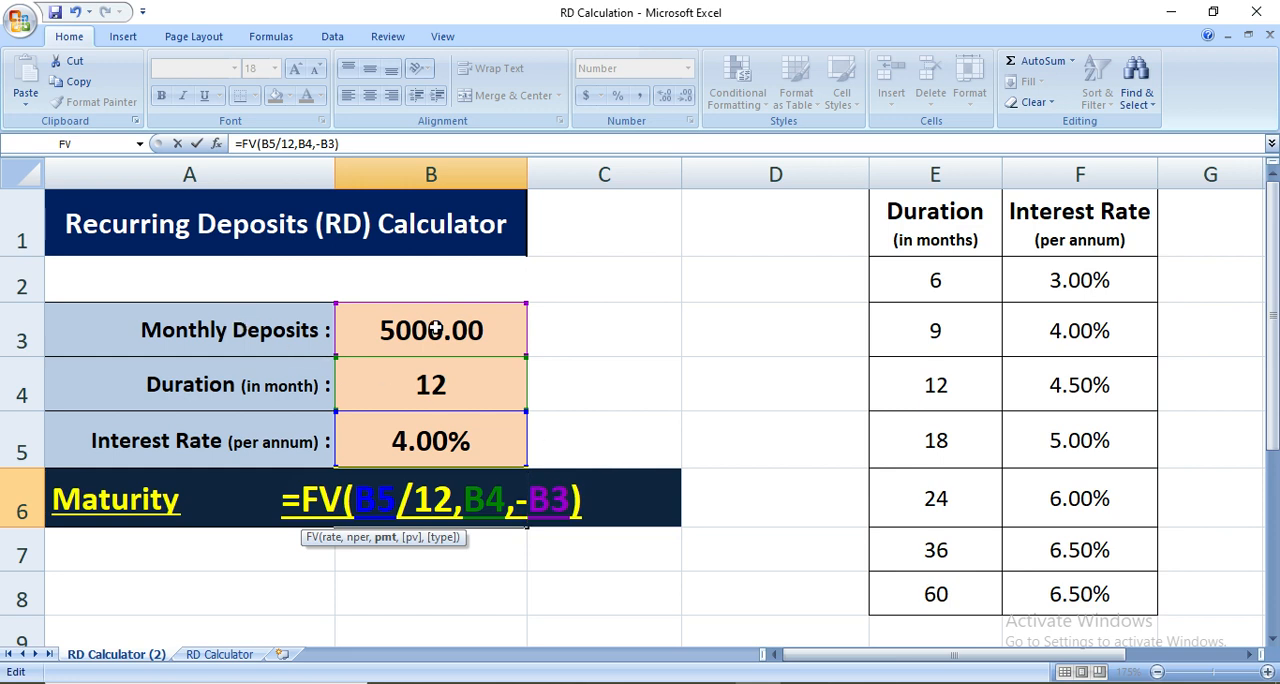
{"action": "key", "text": "Return"}
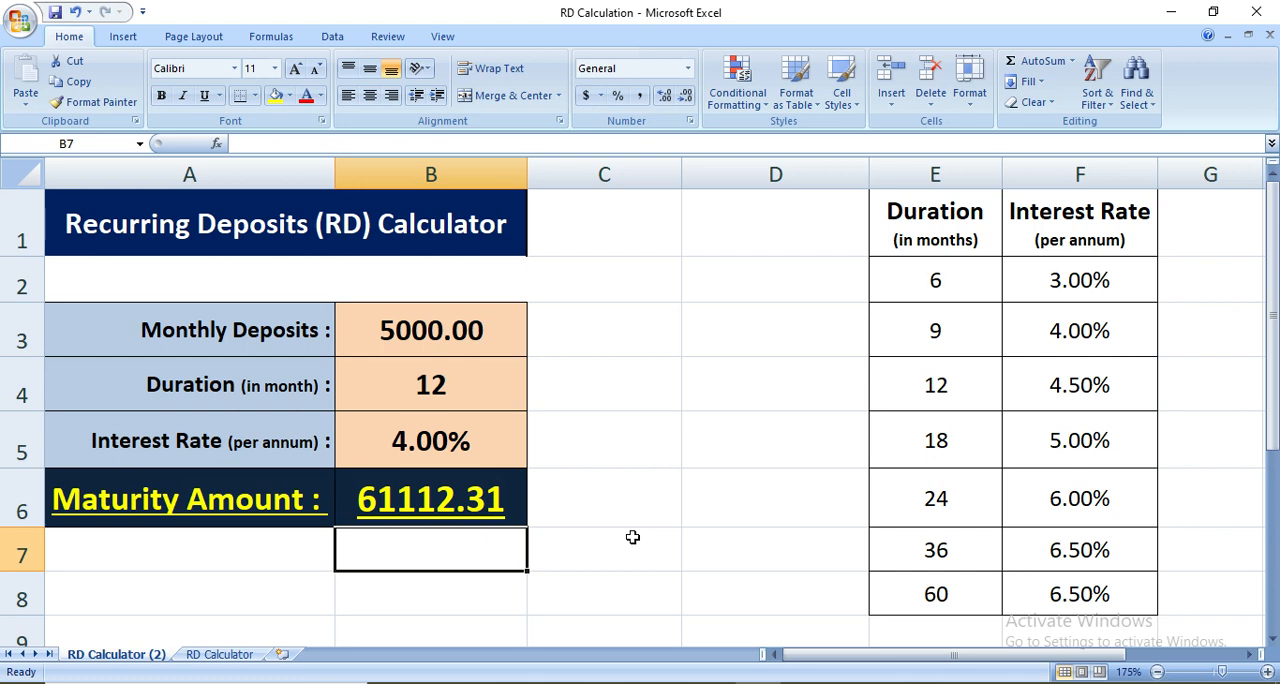
Change the calculator inputs to monthly deposits of 1000, a duration of 6 months and an interest rate of 5%
{"action": "left_click", "coordinate": [377, 329]}
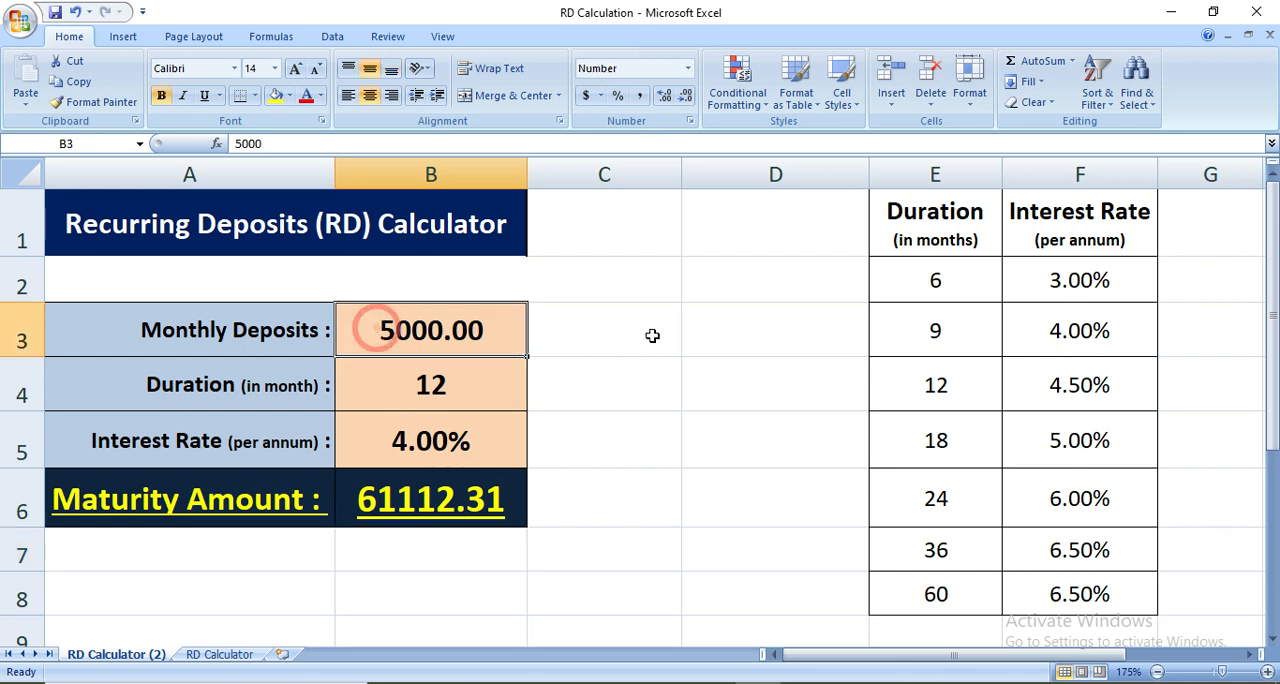
{"action": "type", "text": "1000"}
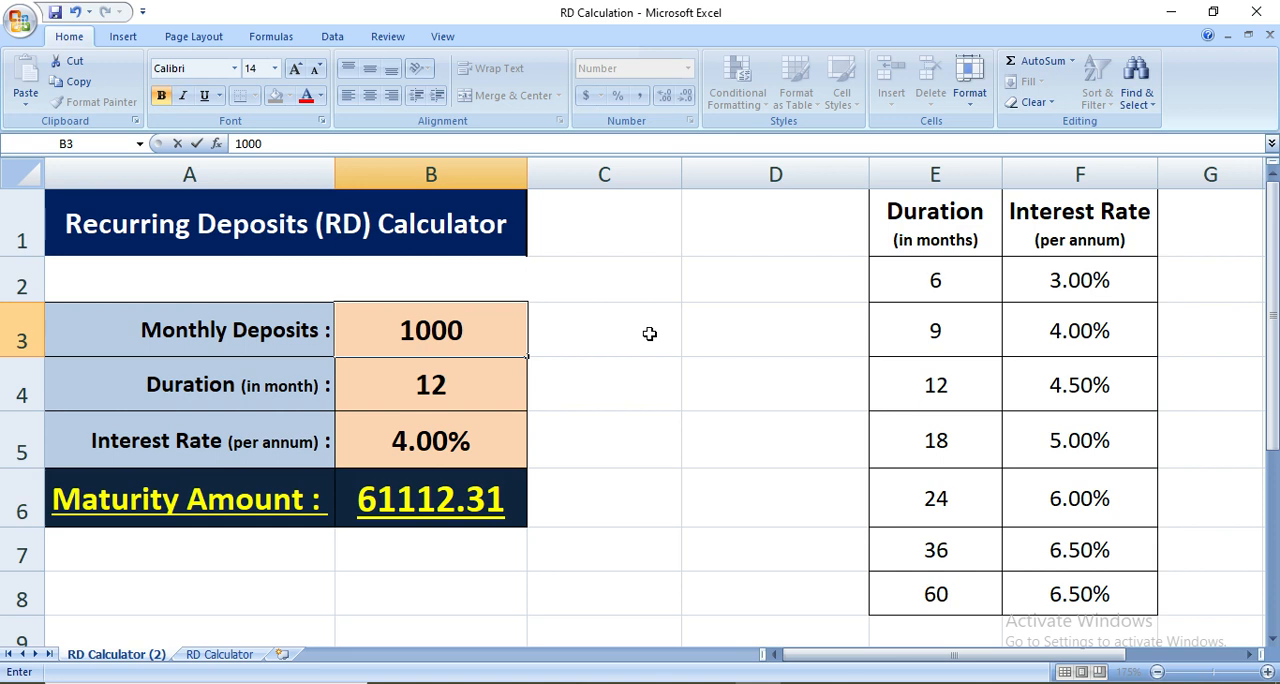
{"action": "key", "text": "Return"}
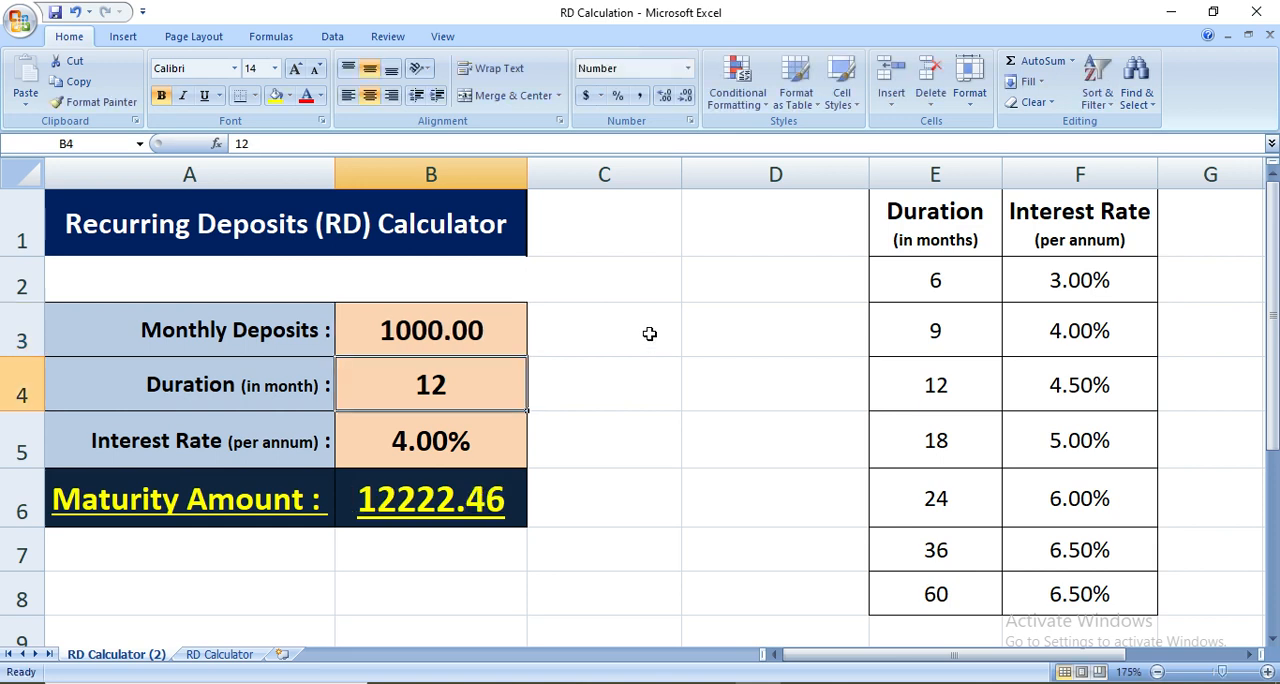
{"action": "type", "text": "6"}
{"action": "key", "text": "Return"}
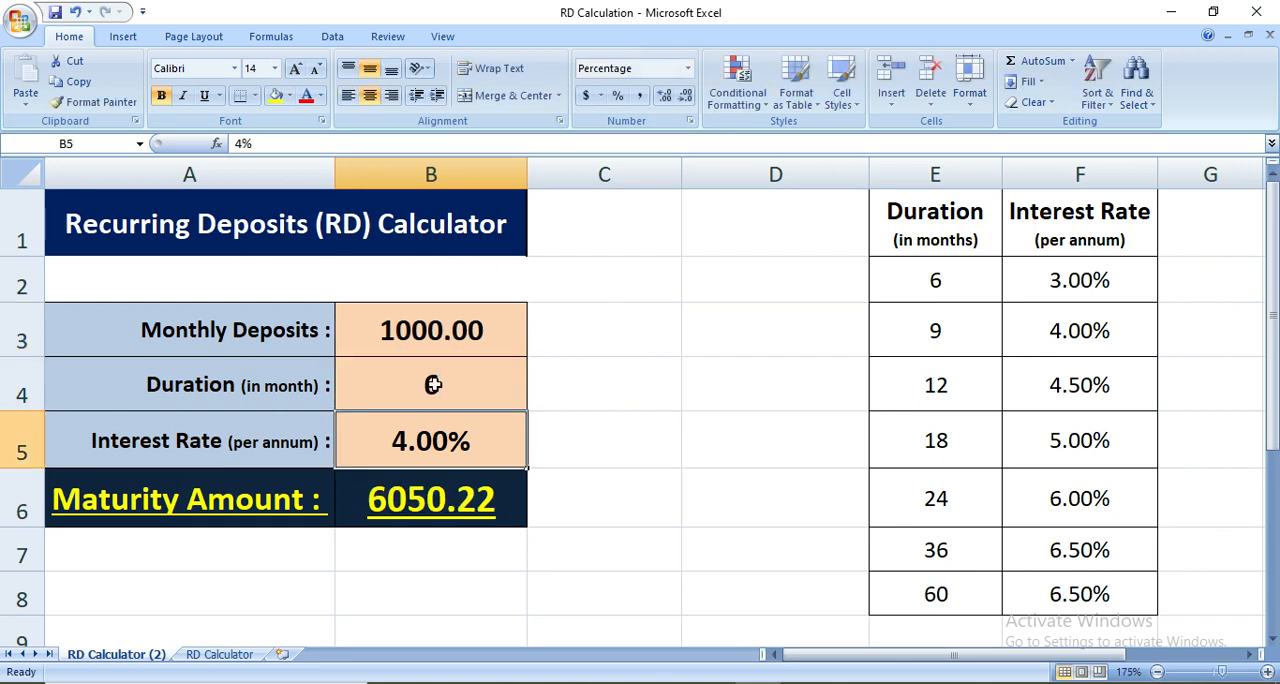
{"action": "left_click", "coordinate": [406, 444]}
{"action": "type", "text": "5"}
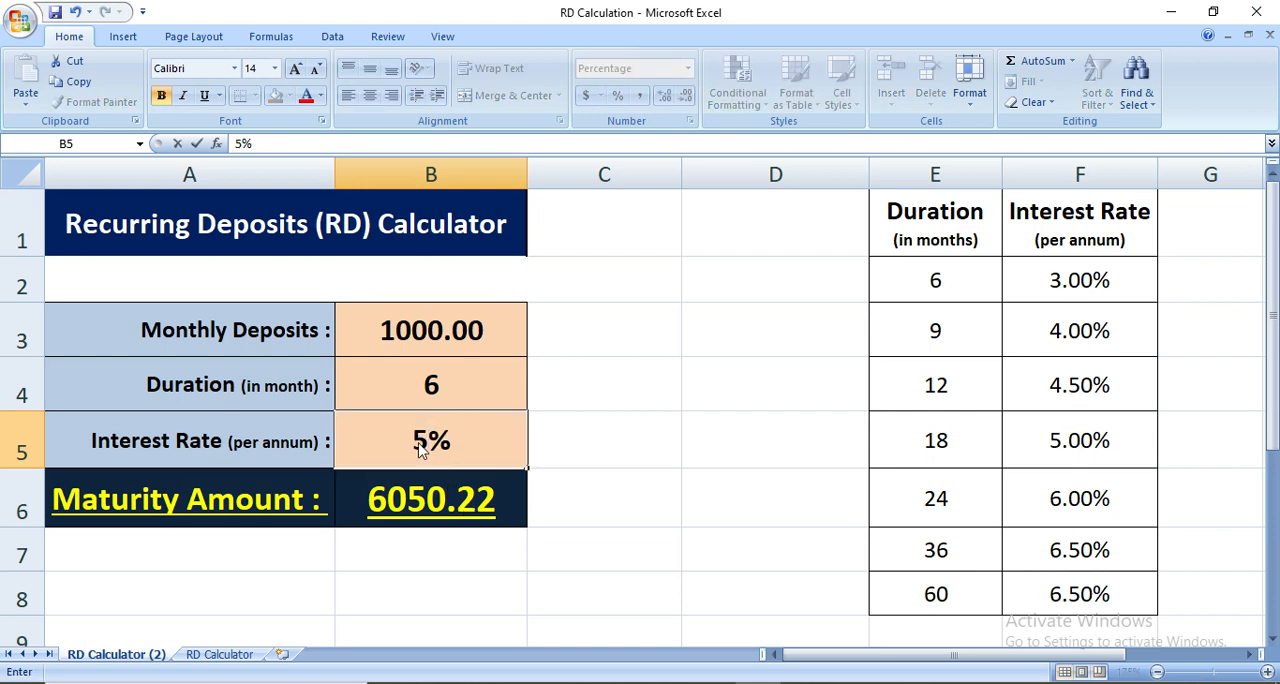
{"action": "key", "text": "Return"}
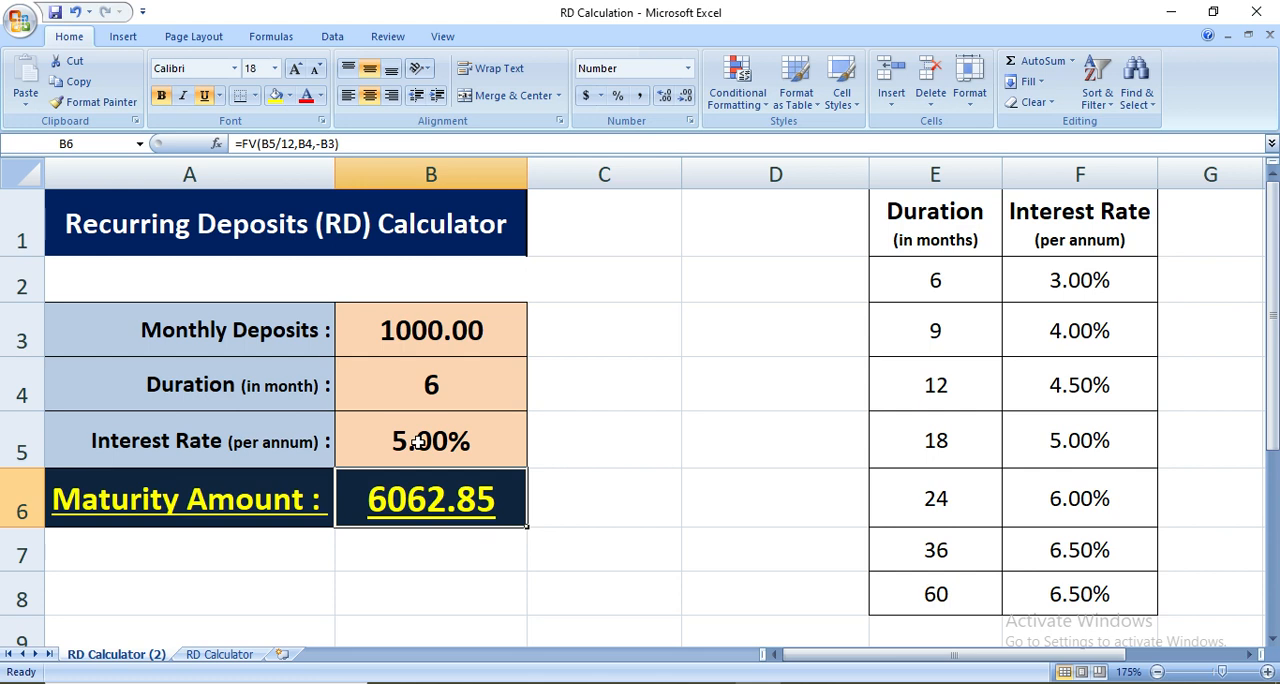
Set the interest rate to 10% and the duration to 24 months
{"action": "left_click", "coordinate": [418, 441]}
{"action": "type", "text": "10"}
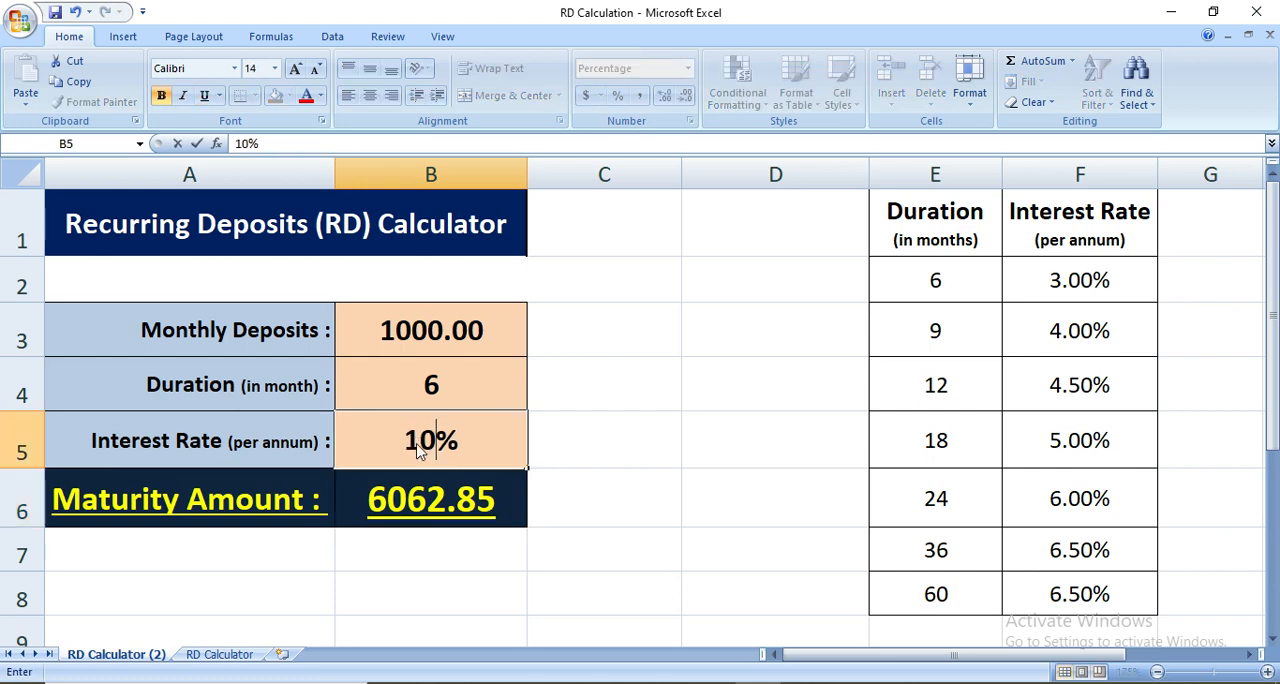
{"action": "key", "text": "Return"}
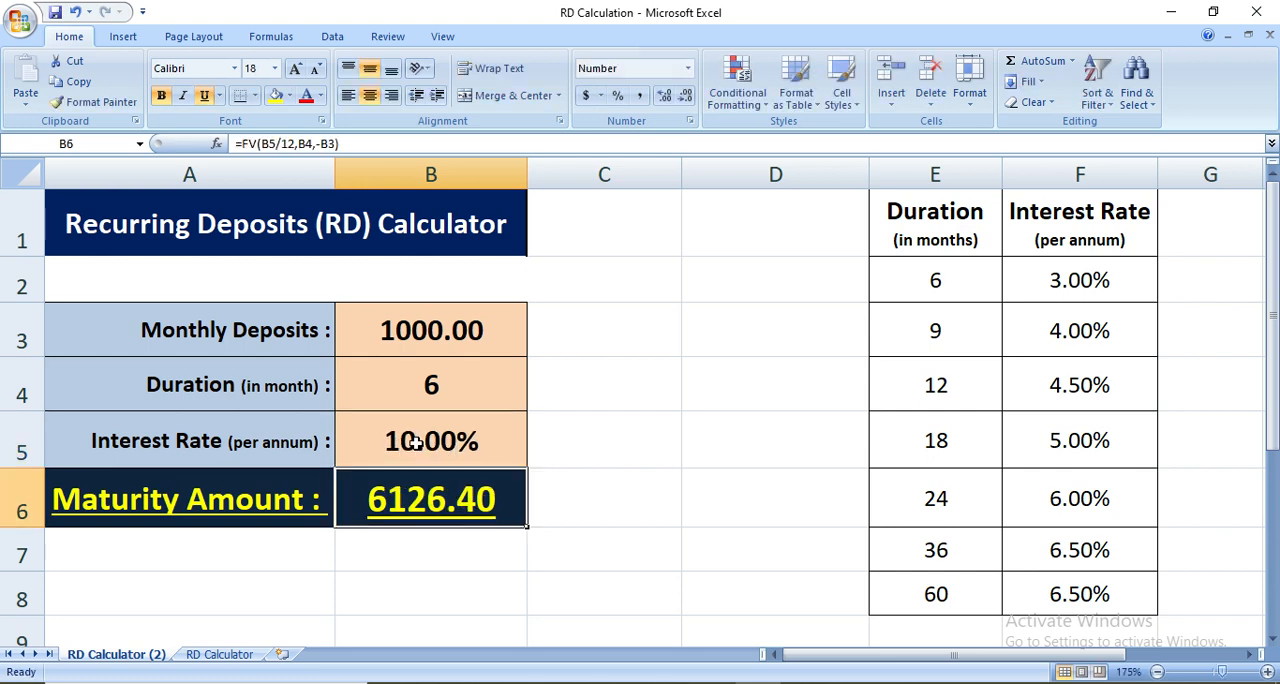
{"action": "left_click", "coordinate": [408, 388]}
{"action": "type", "text": "24"}
{"action": "key", "text": "Return"}
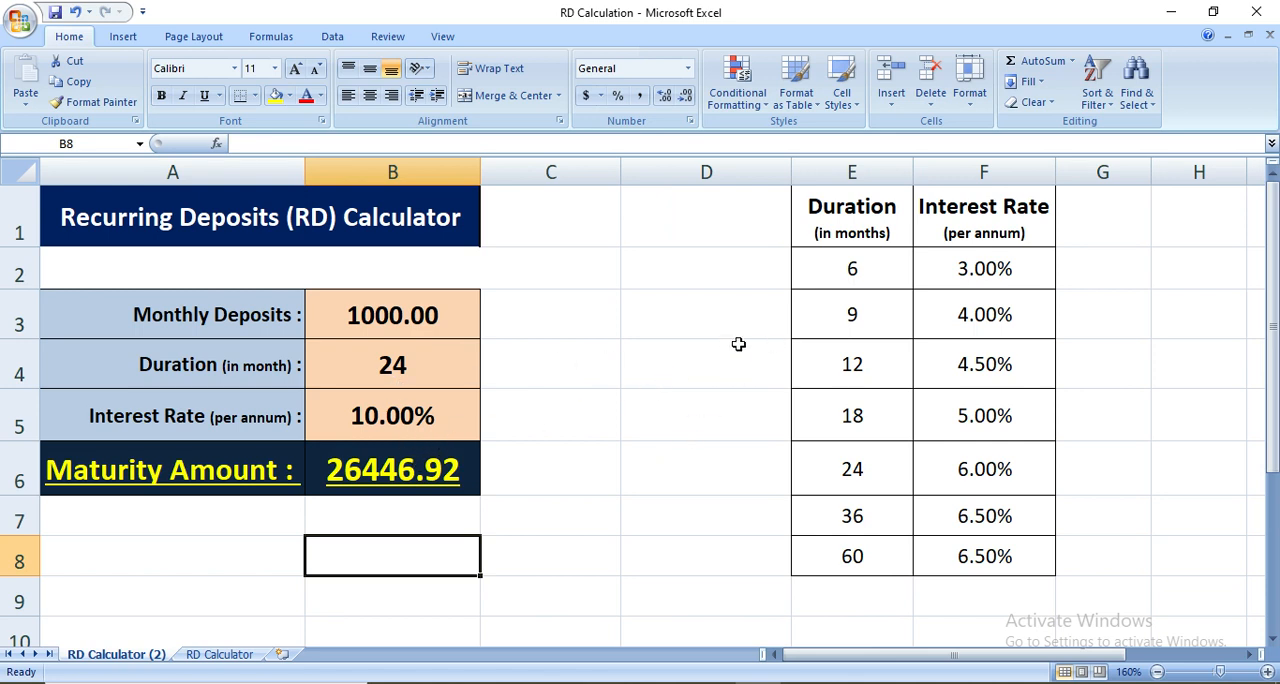
Examine the reference table in E1:F8, going row by row through each duration and its interest rate
{"action": "left_click", "coordinate": [836, 219]}
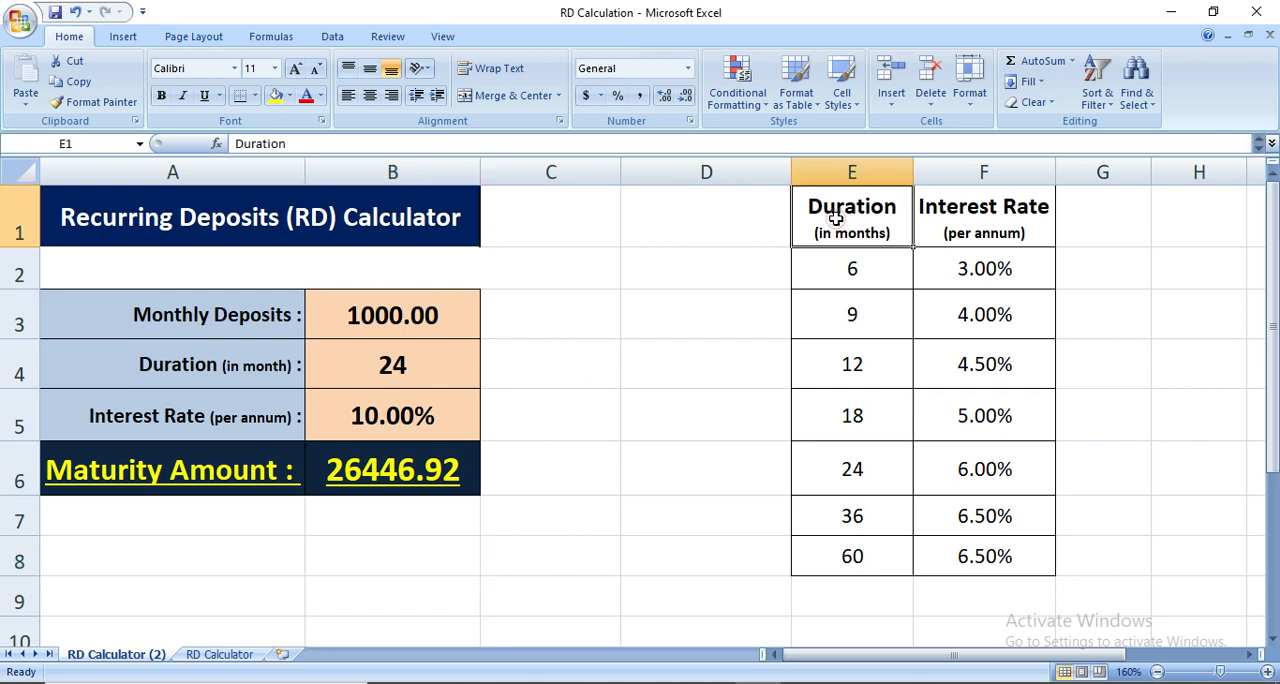
{"action": "left_click", "coordinate": [390, 368]}
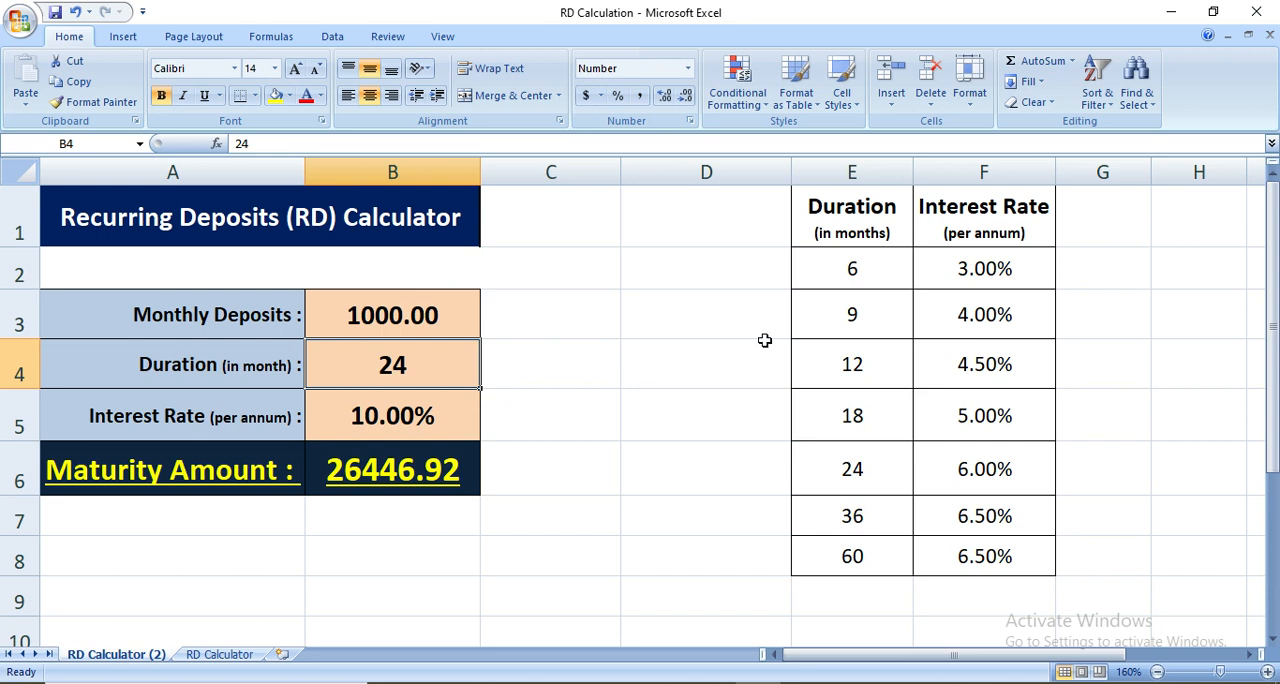
{"action": "left_click", "coordinate": [852, 172]}
{"action": "left_click", "coordinate": [959, 172]}
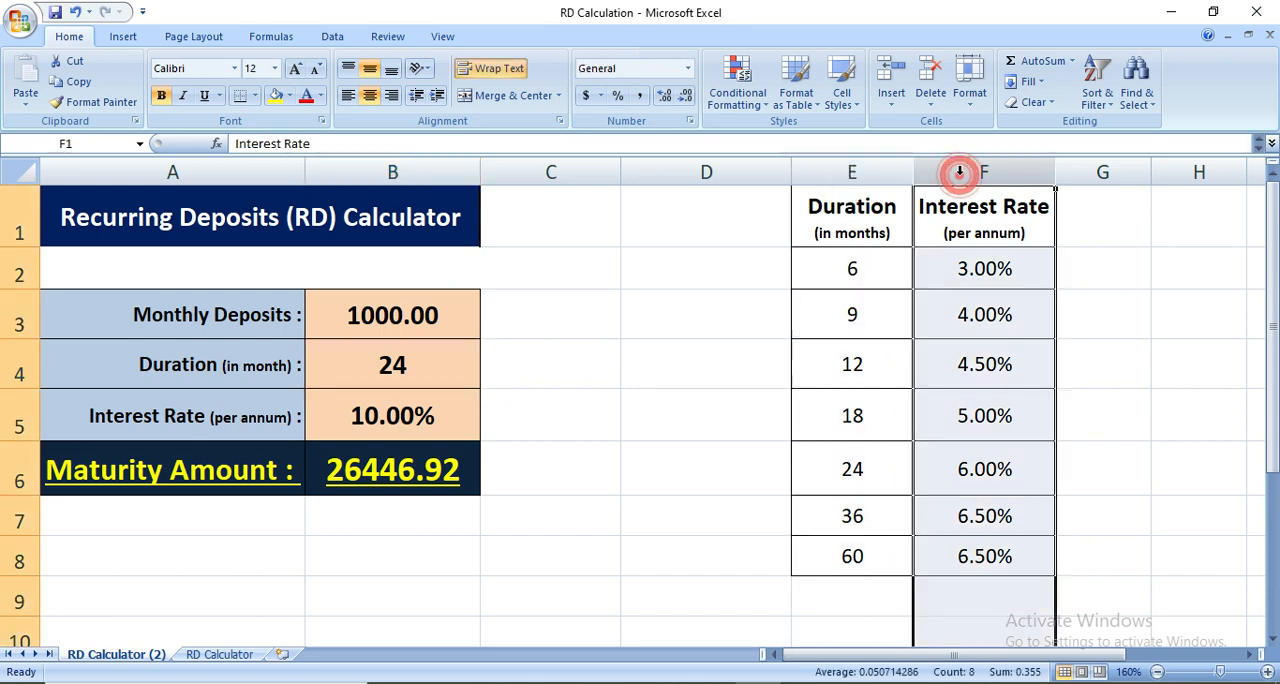
{"action": "left_click", "coordinate": [841, 268]}
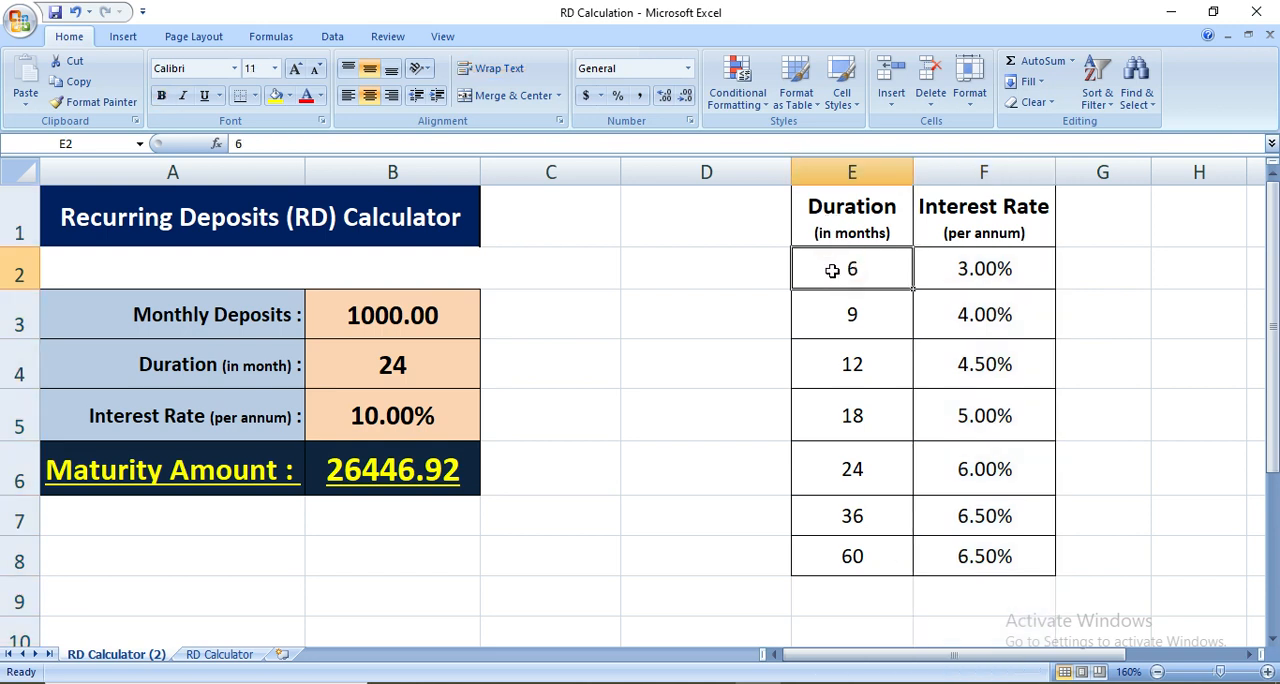
{"action": "left_click", "coordinate": [975, 277]}
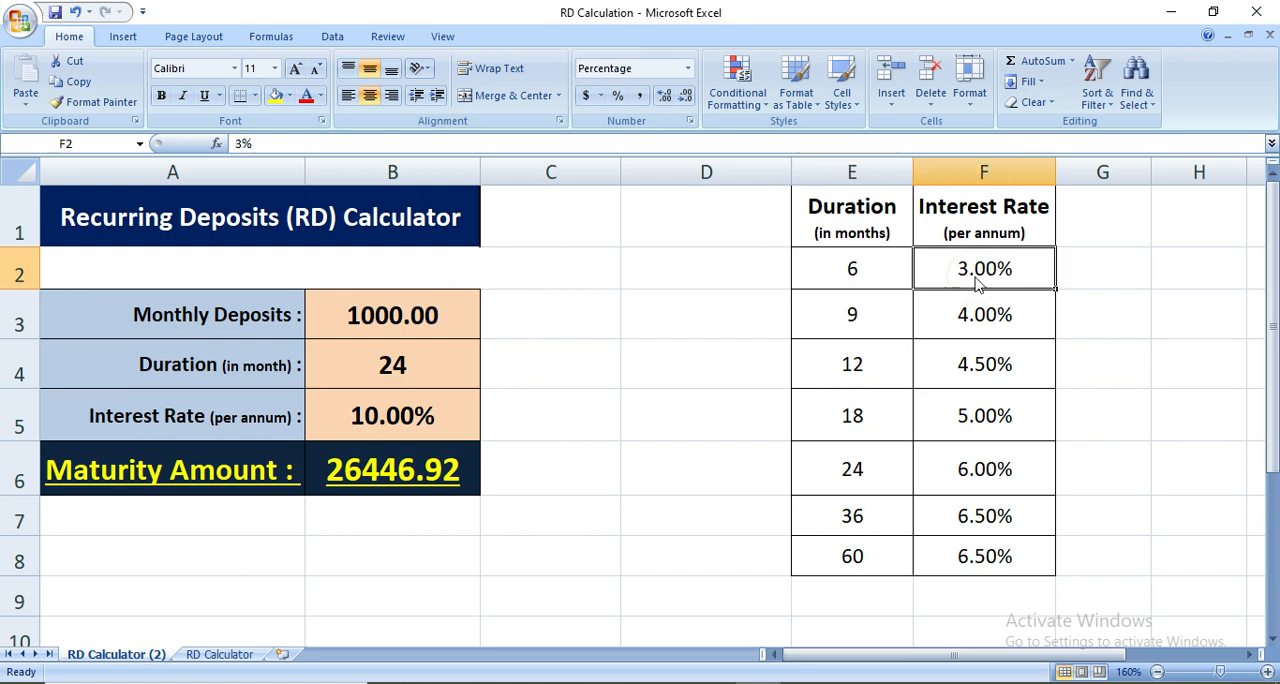
{"action": "left_click", "coordinate": [860, 320]}
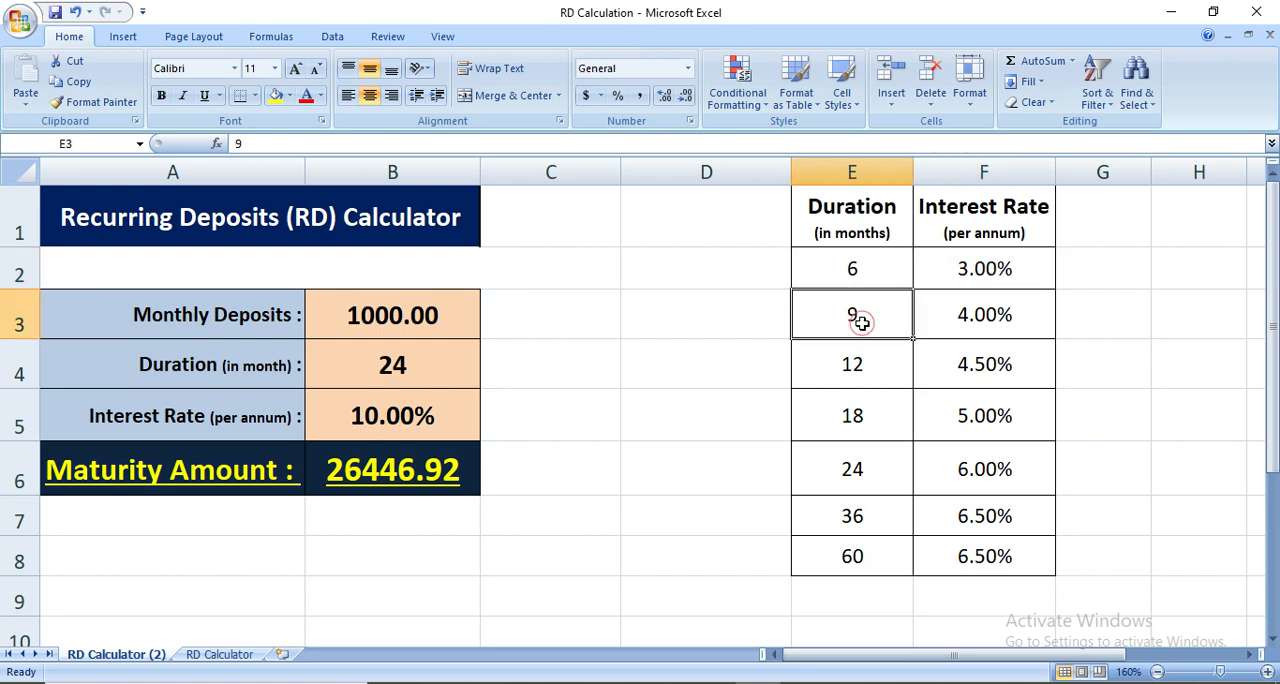
{"action": "left_click", "coordinate": [945, 314]}
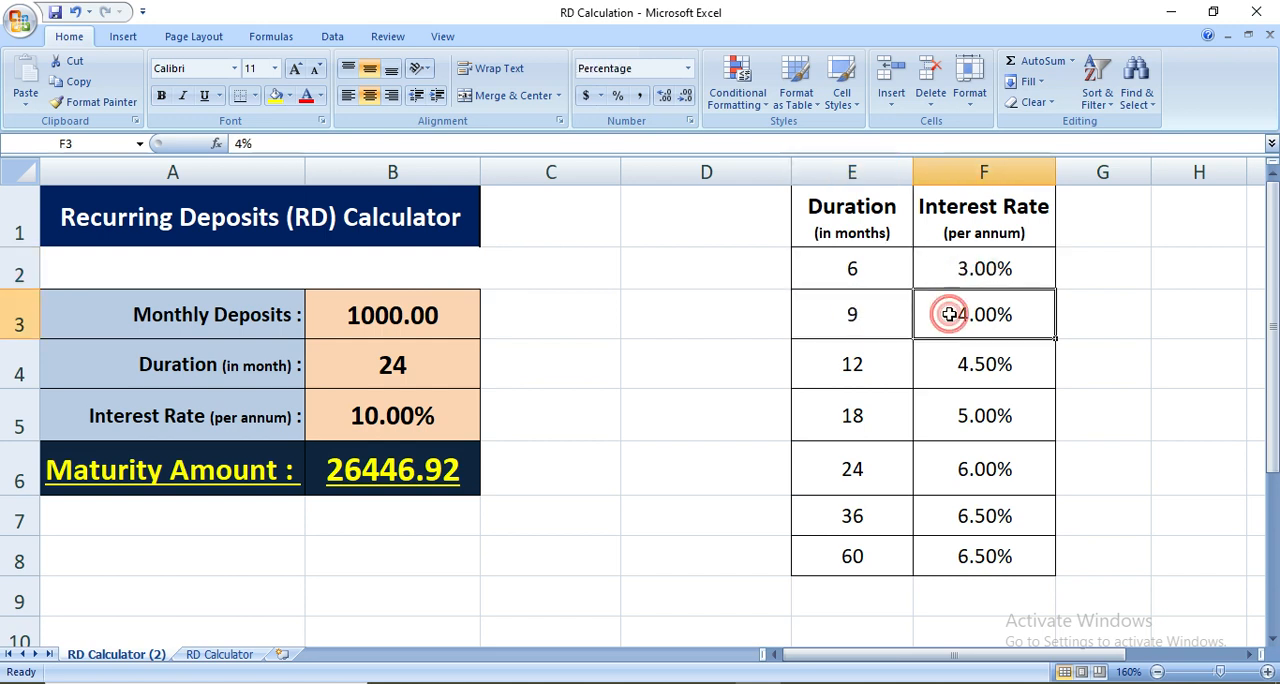
{"action": "left_click", "coordinate": [862, 368]}
{"action": "left_click", "coordinate": [950, 366]}
{"action": "left_click", "coordinate": [862, 413]}
{"action": "left_click", "coordinate": [945, 416]}
{"action": "left_click", "coordinate": [855, 472]}
{"action": "left_click", "coordinate": [960, 472]}
{"action": "left_click", "coordinate": [872, 514]}
{"action": "left_click", "coordinate": [980, 516]}
{"action": "left_click", "coordinate": [862, 552]}
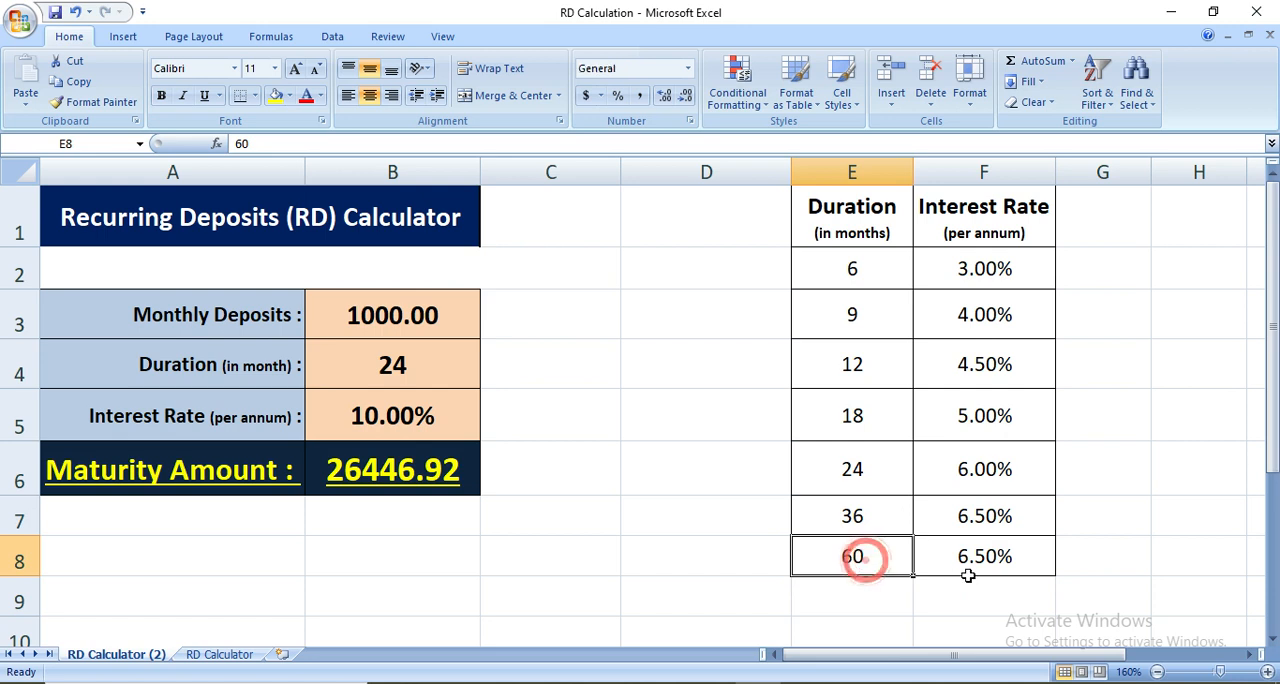
{"action": "left_click", "coordinate": [963, 572]}
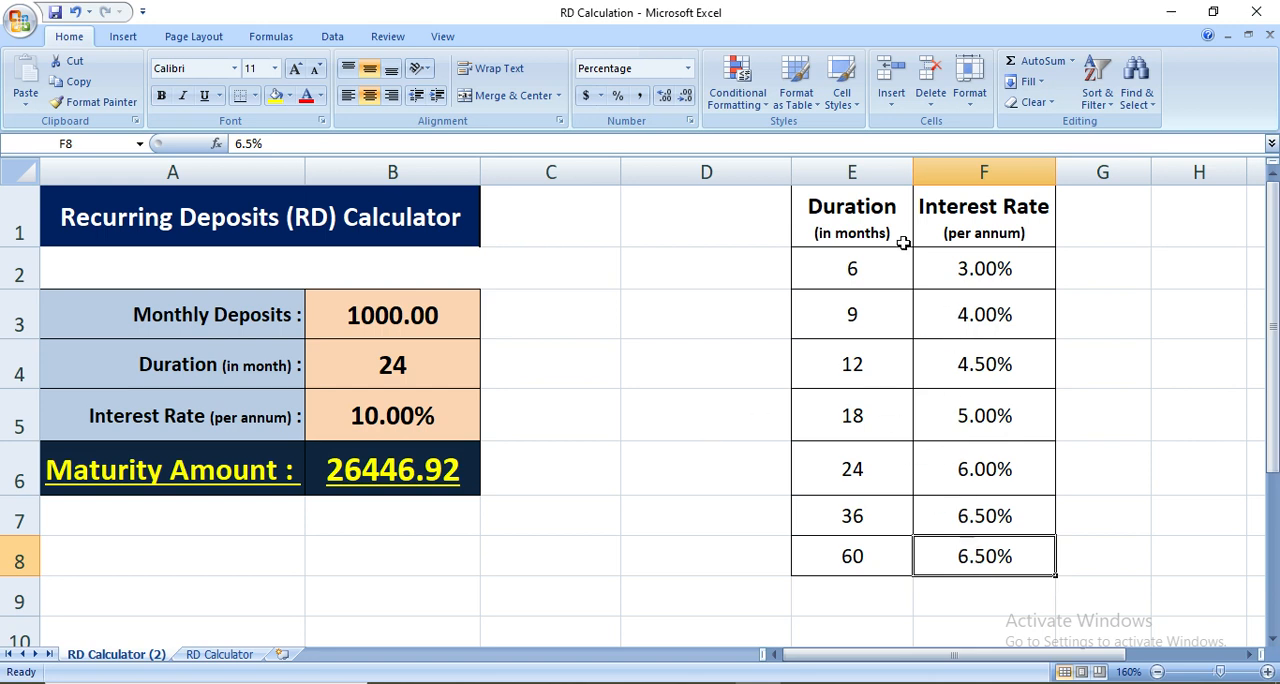
{"action": "left_click_drag", "start_coordinate": [874, 222], "coordinate": [971, 555]}
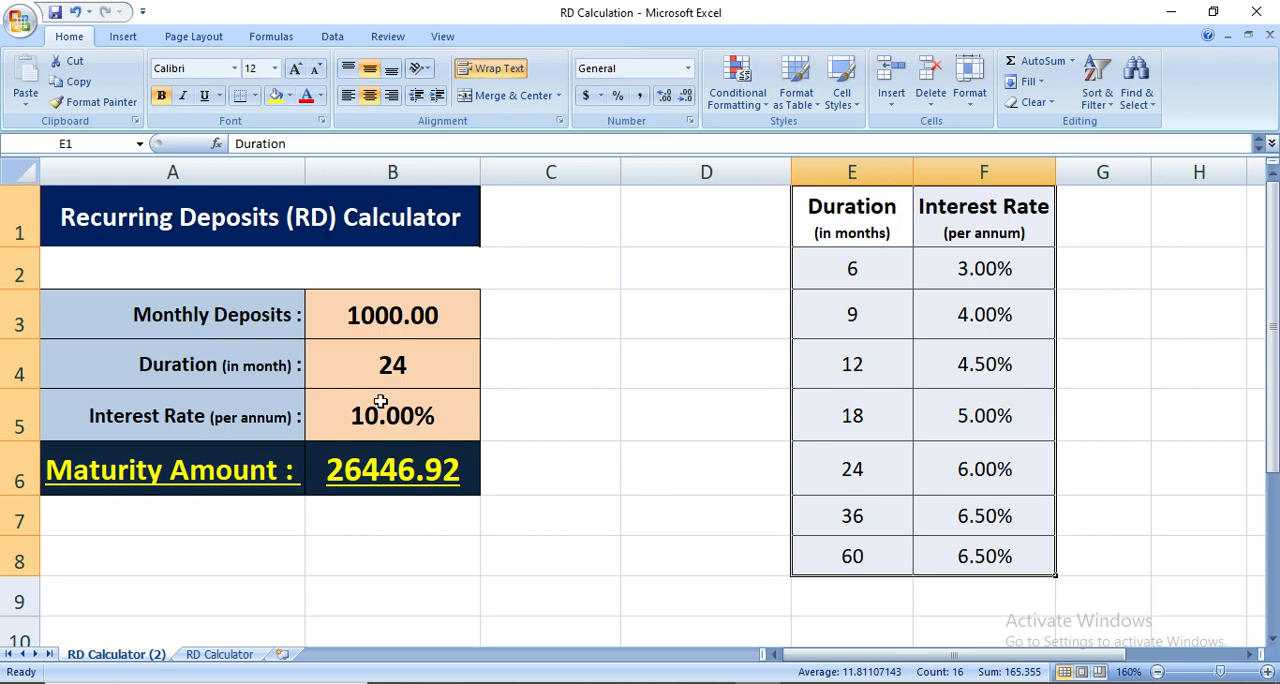
Set the calculator's duration in B4 to 12 months
{"action": "left_click", "coordinate": [368, 370]}
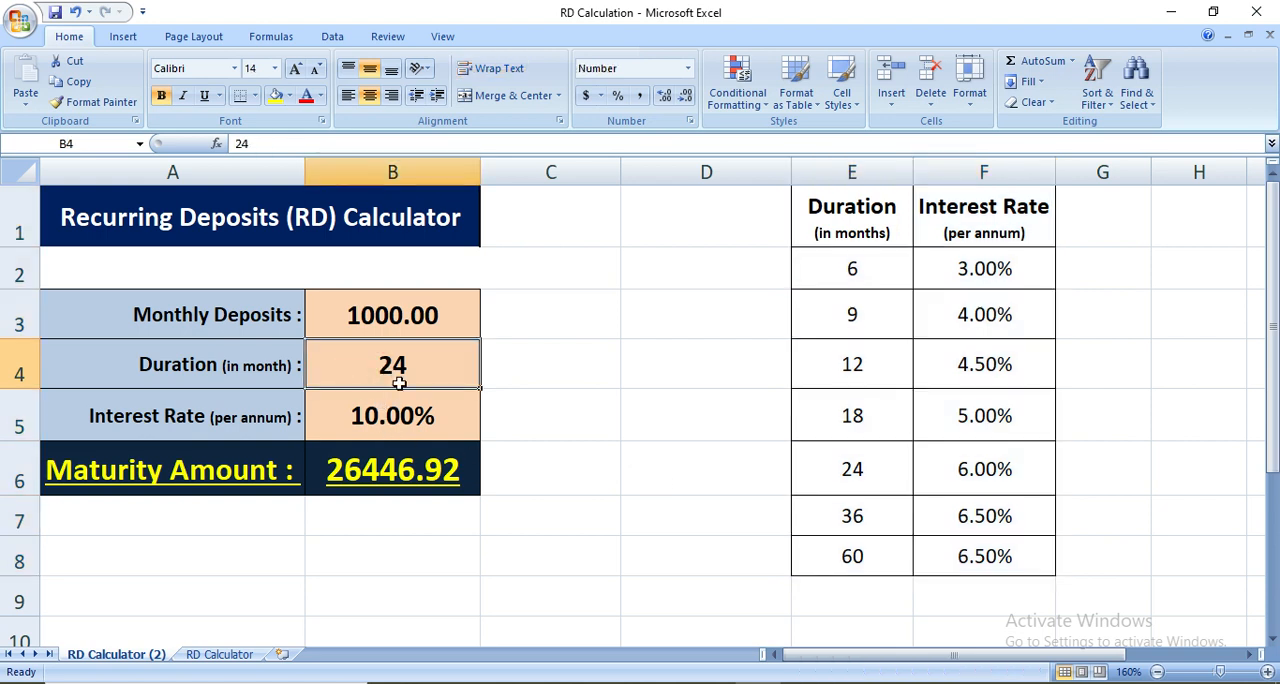
{"action": "type", "text": "12"}
{"action": "key", "text": "Return"}
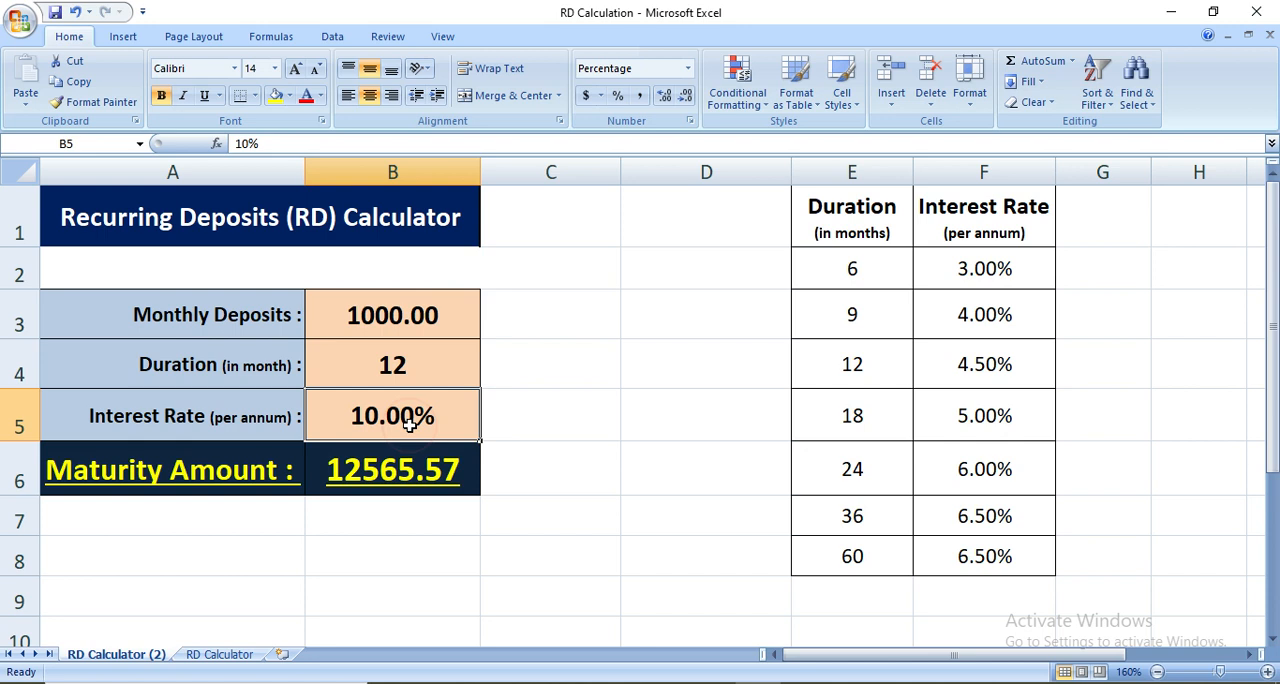
Replace the interest rate in B5 with the start of a VLOOKUP formula that uses duration cell B4 as the lookup value
{"action": "key", "text": "Delete"}
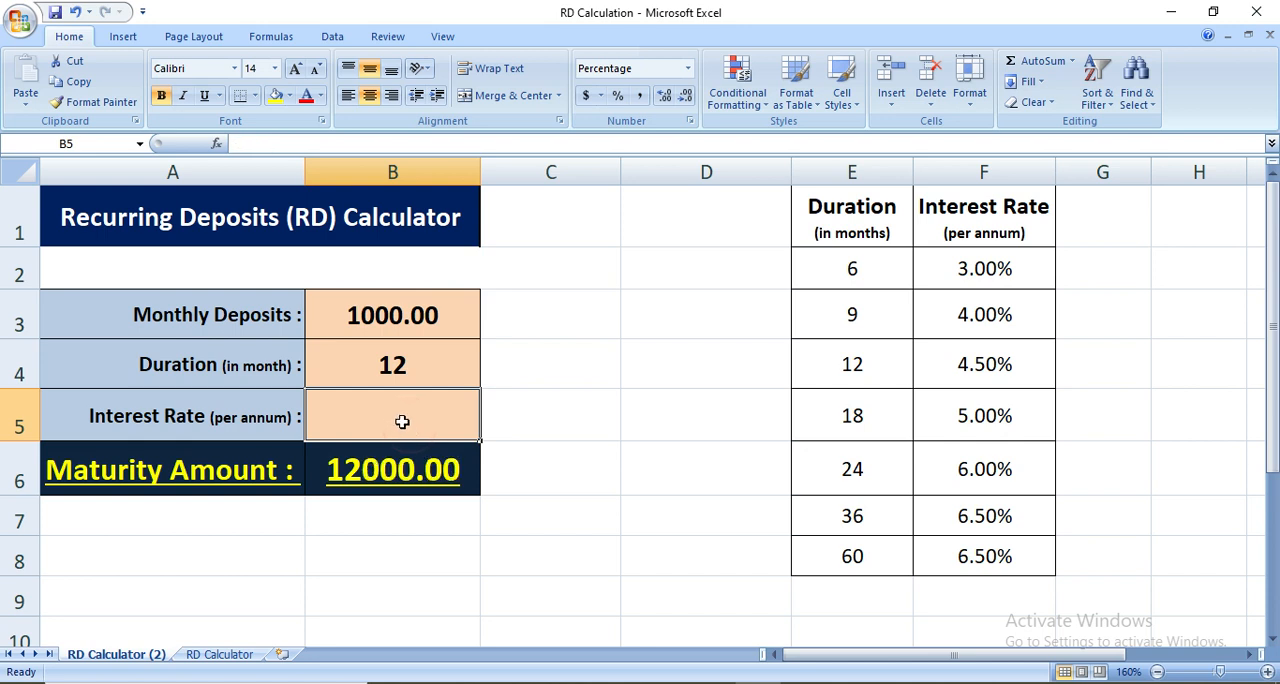
{"action": "type", "text": "="}
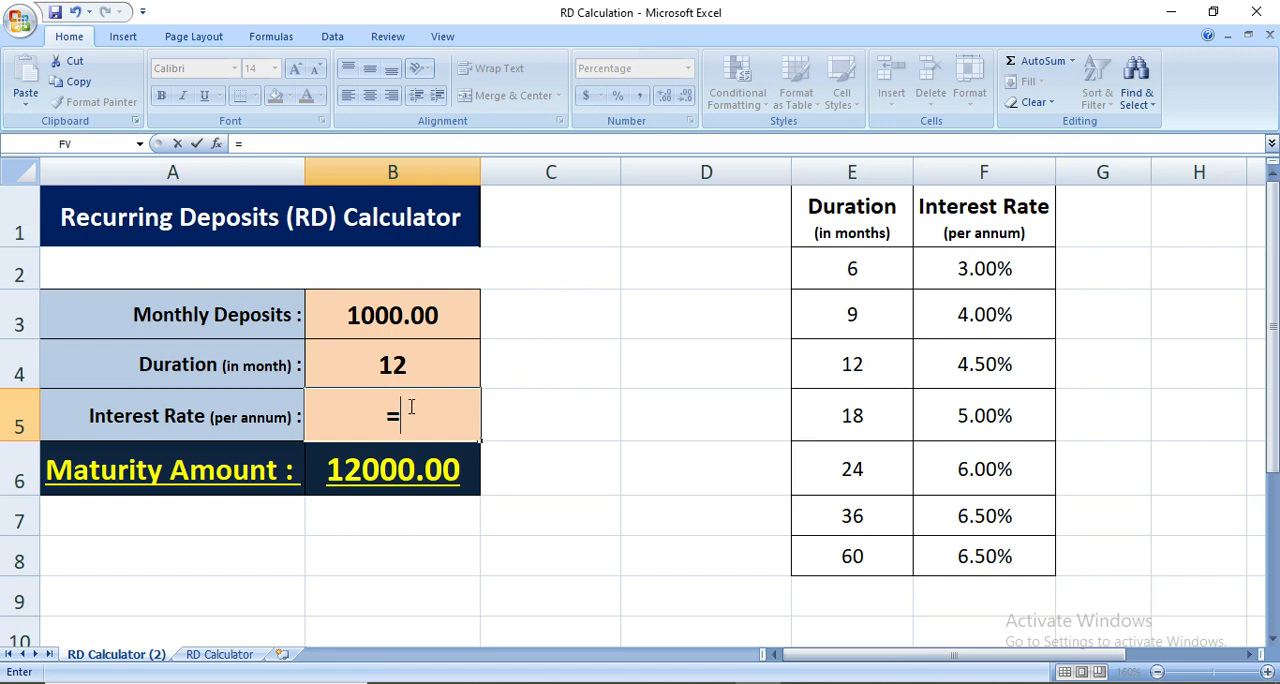
{"action": "type", "text": "VLOO"}
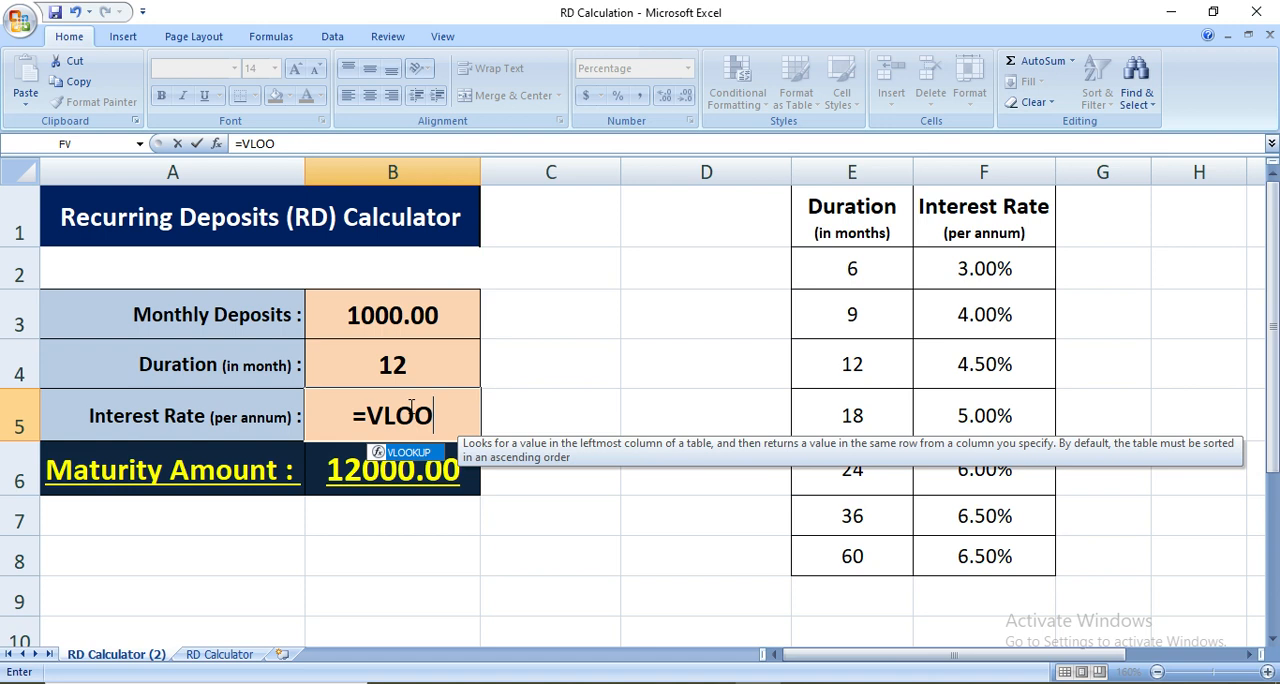
{"action": "type", "text": "KUP"}
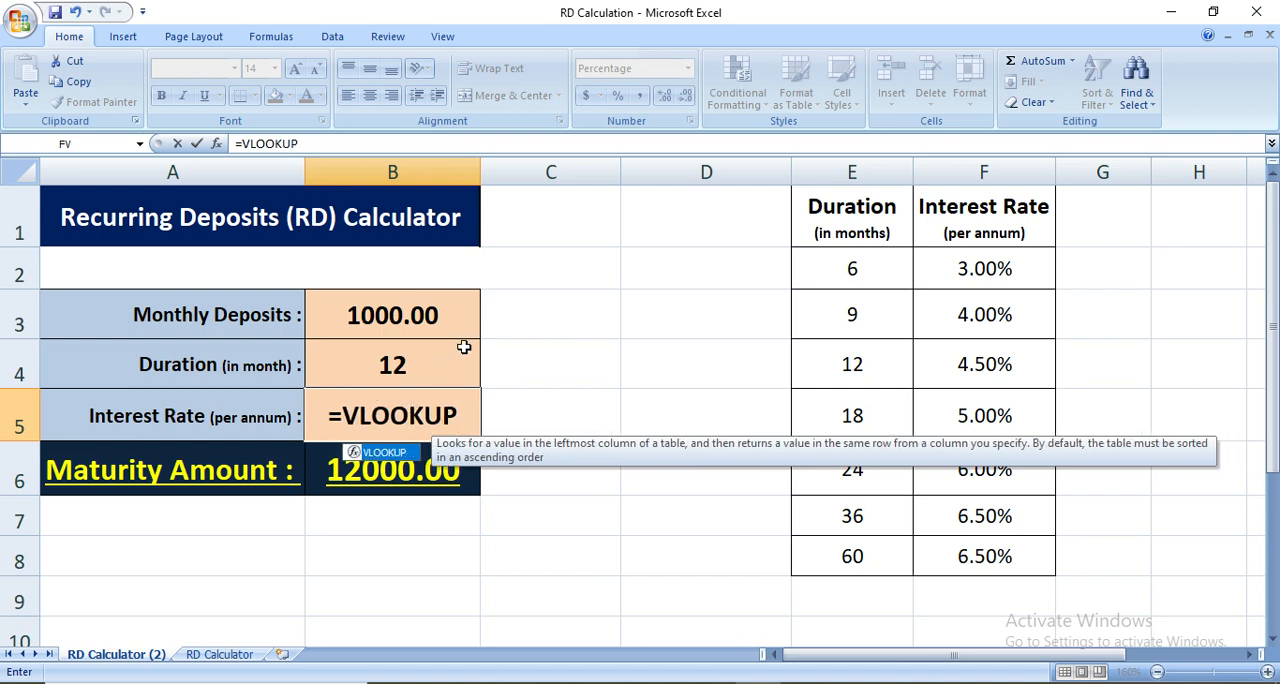
{"action": "type", "text": "("}
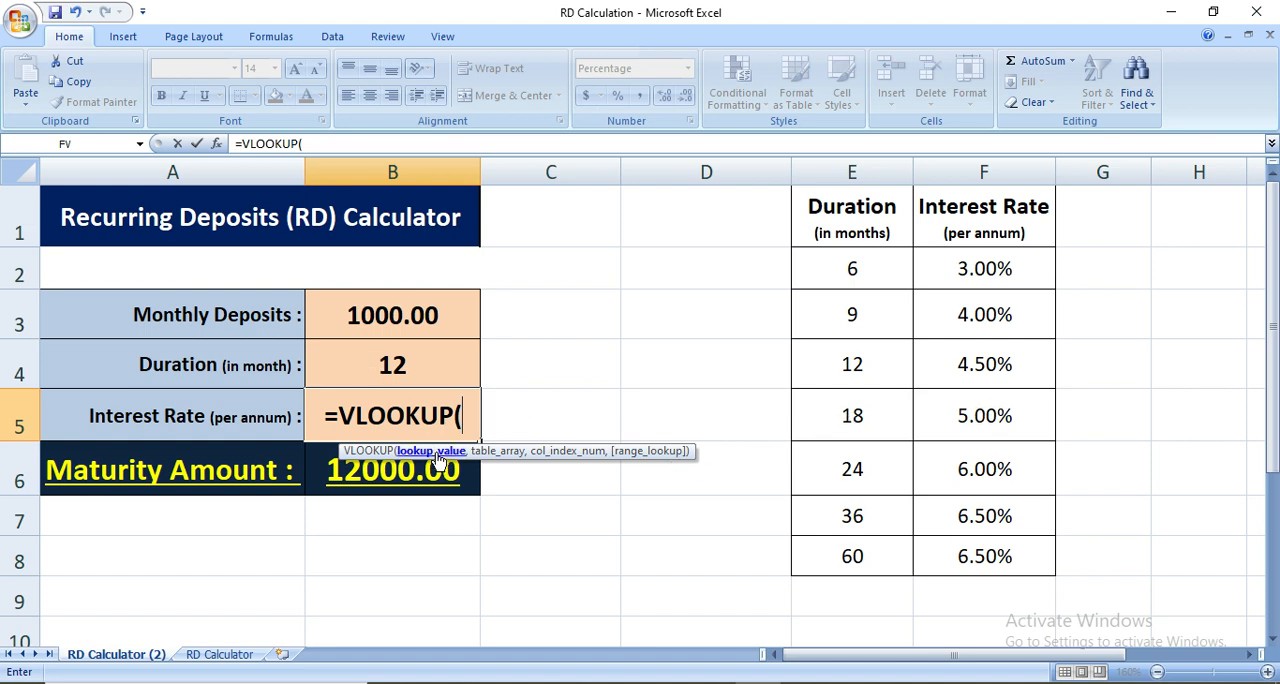
{"action": "left_click", "coordinate": [381, 368]}
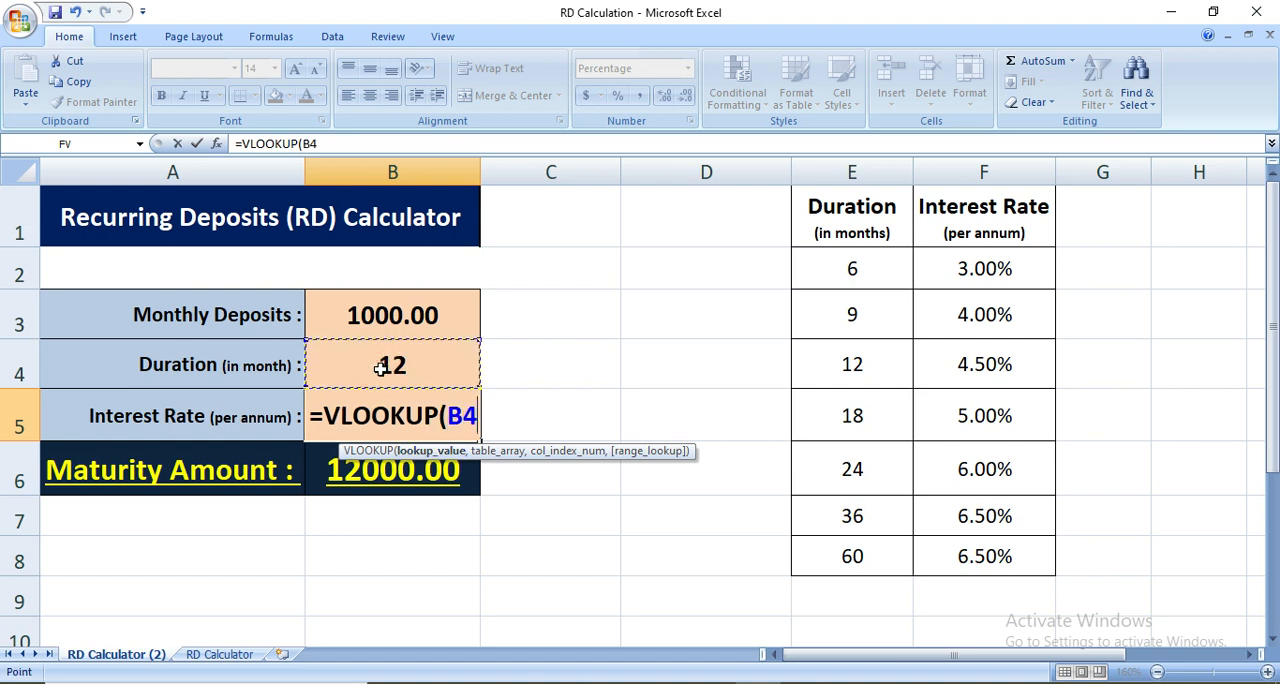
{"action": "type", "text": ","}
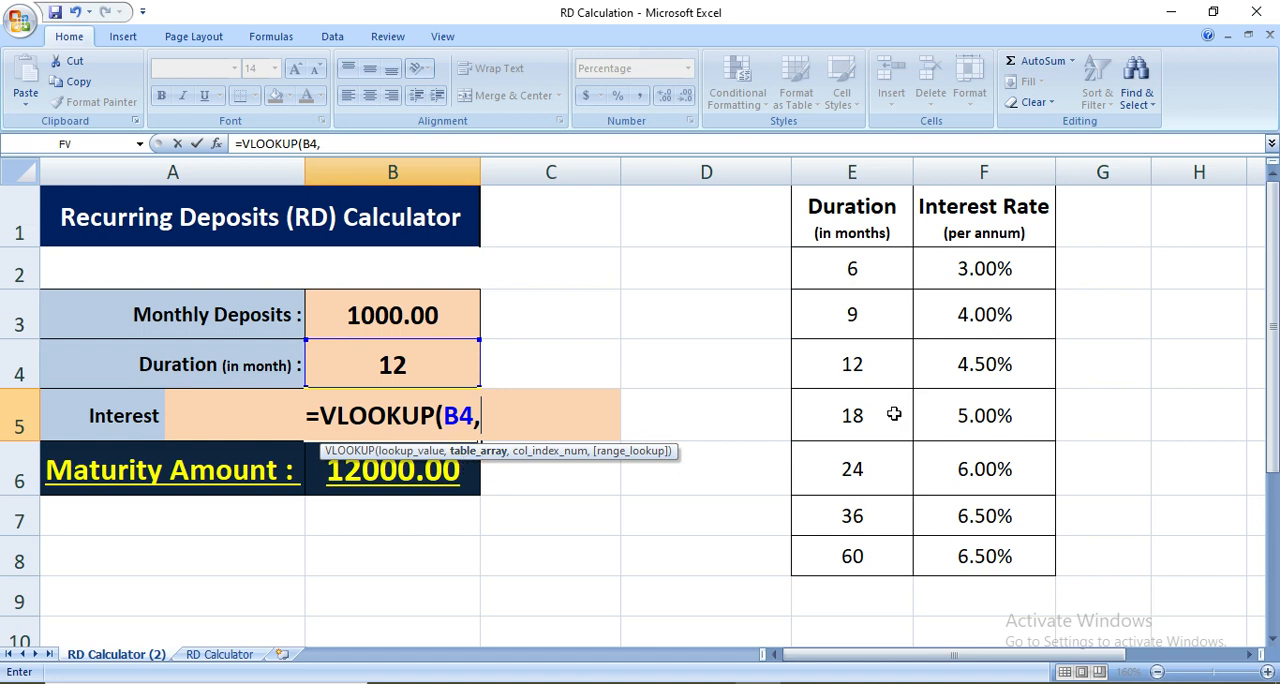
Complete the interest rate formula with table range E1:F8, column index 2 and exact match, so it reads =VLOOKUP(B4,E1:F8,2,FALSE)
{"action": "left_click_drag", "start_coordinate": [855, 228], "coordinate": [985, 552]}
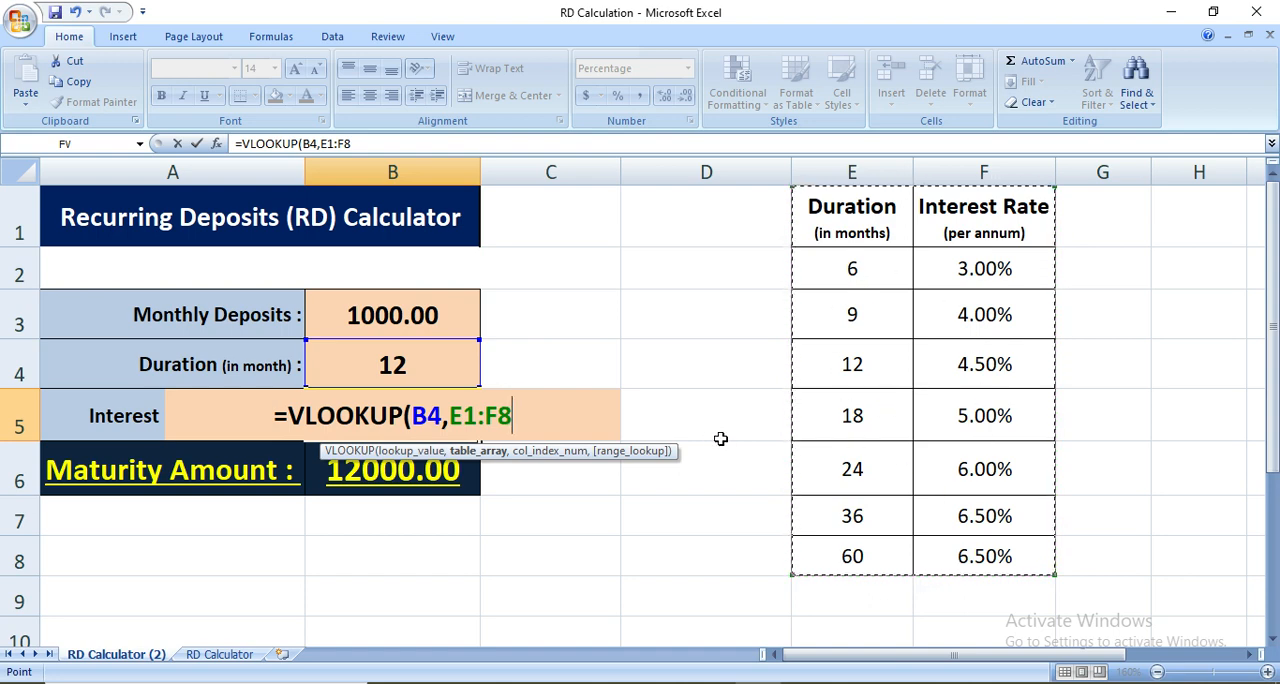
{"action": "type", "text": ","}
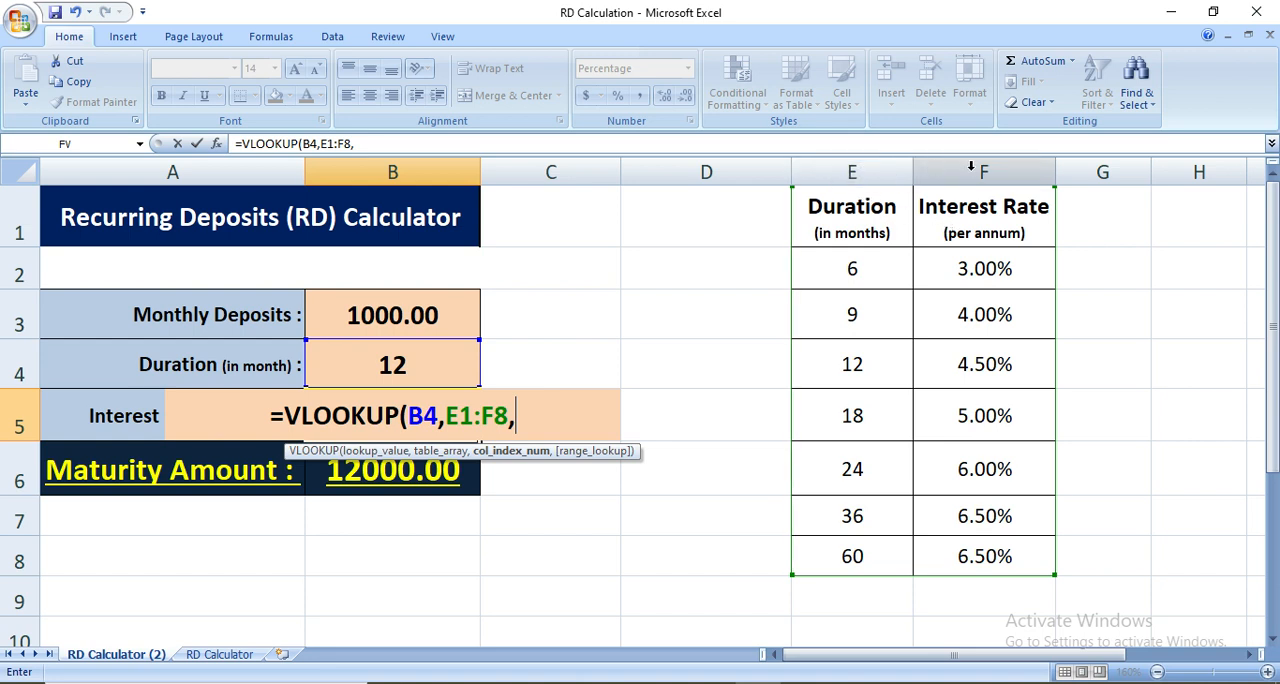
{"action": "type", "text": "2"}
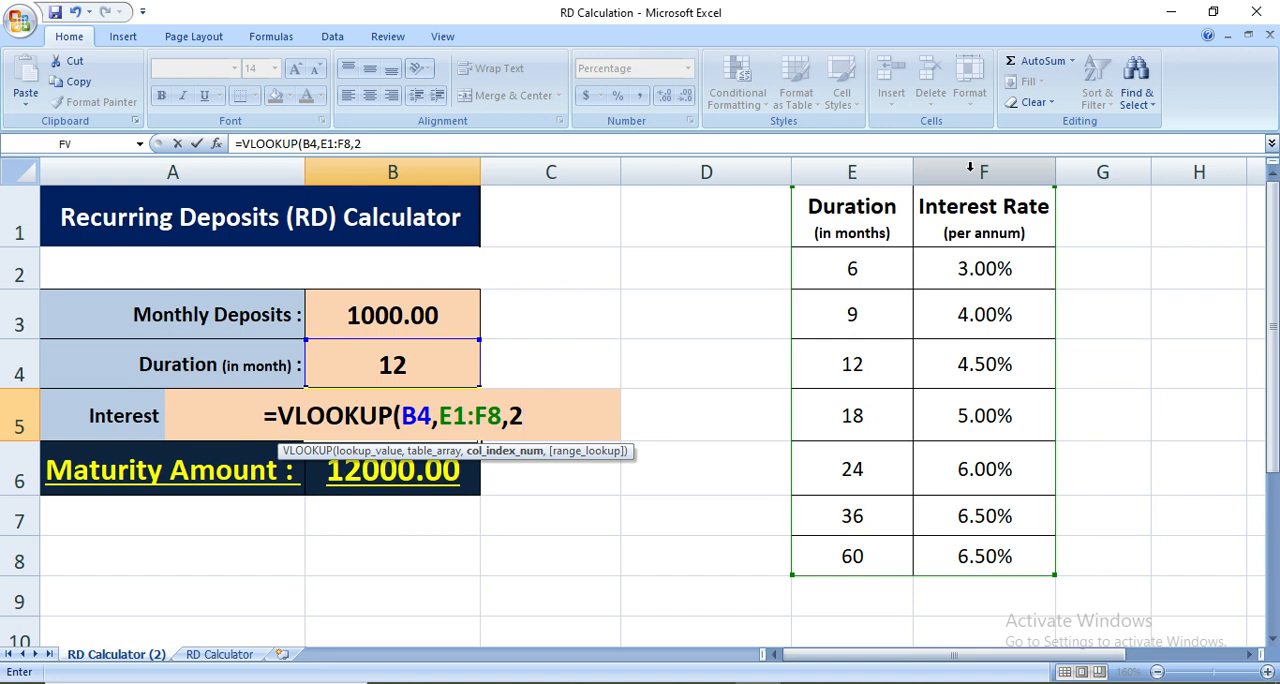
{"action": "type", "text": ","}
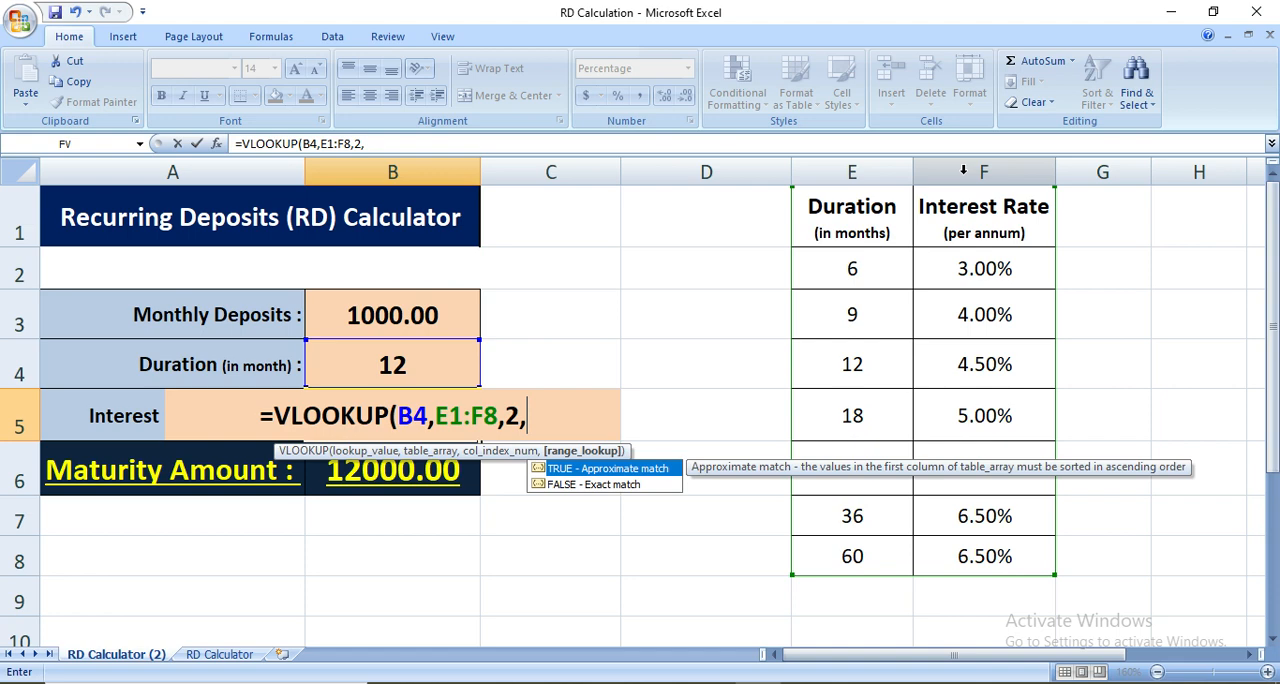
{"action": "type", "text": "FALKS"}
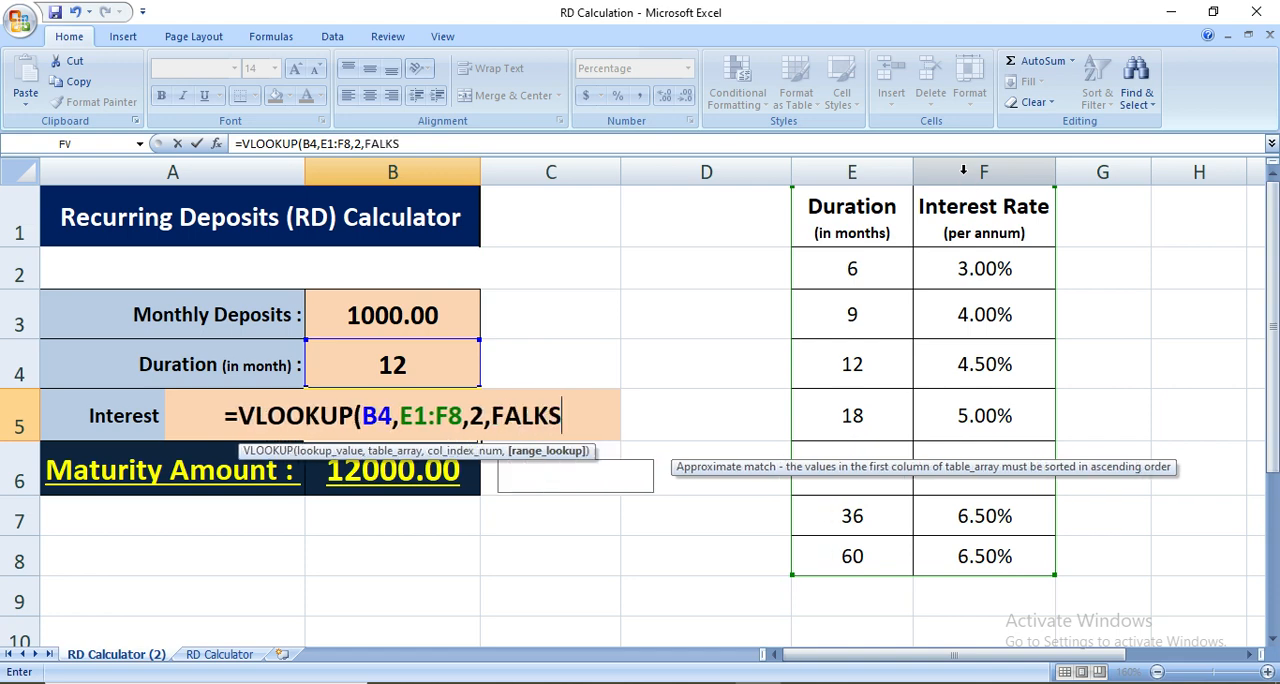
{"action": "key", "text": "BackSpace"}
{"action": "key", "text": "BackSpace"}
{"action": "type", "text": "SE"}
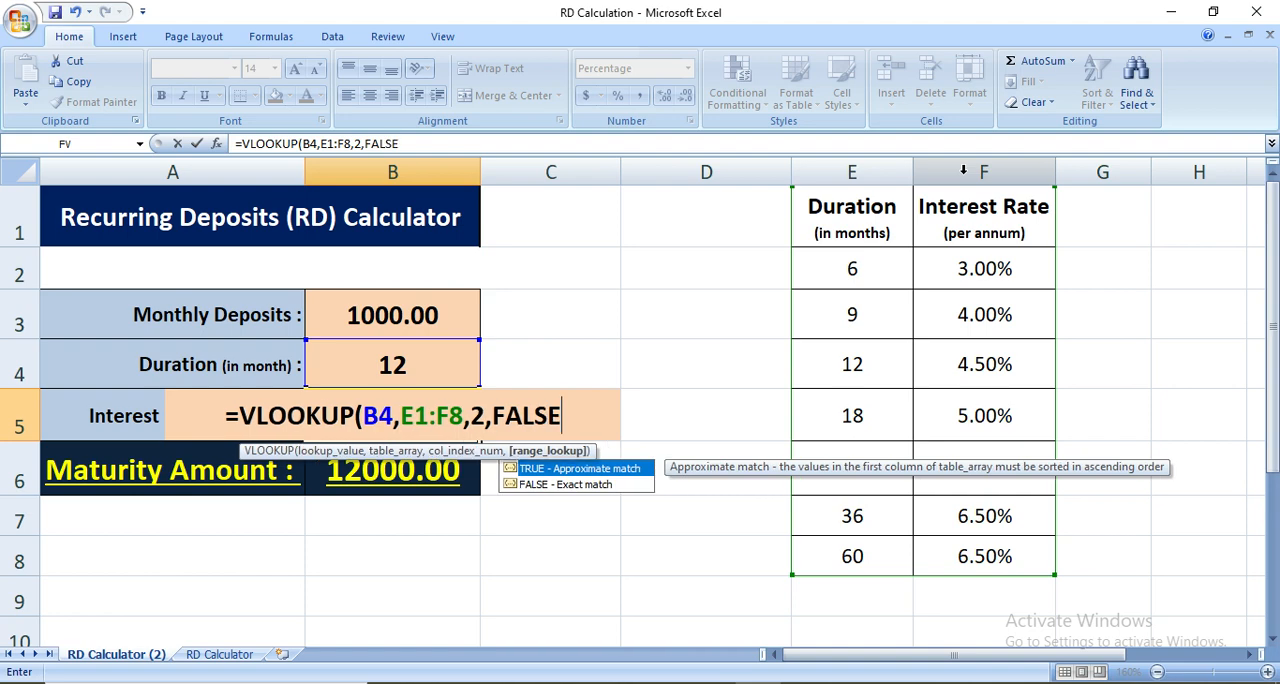
{"action": "type", "text": ")"}
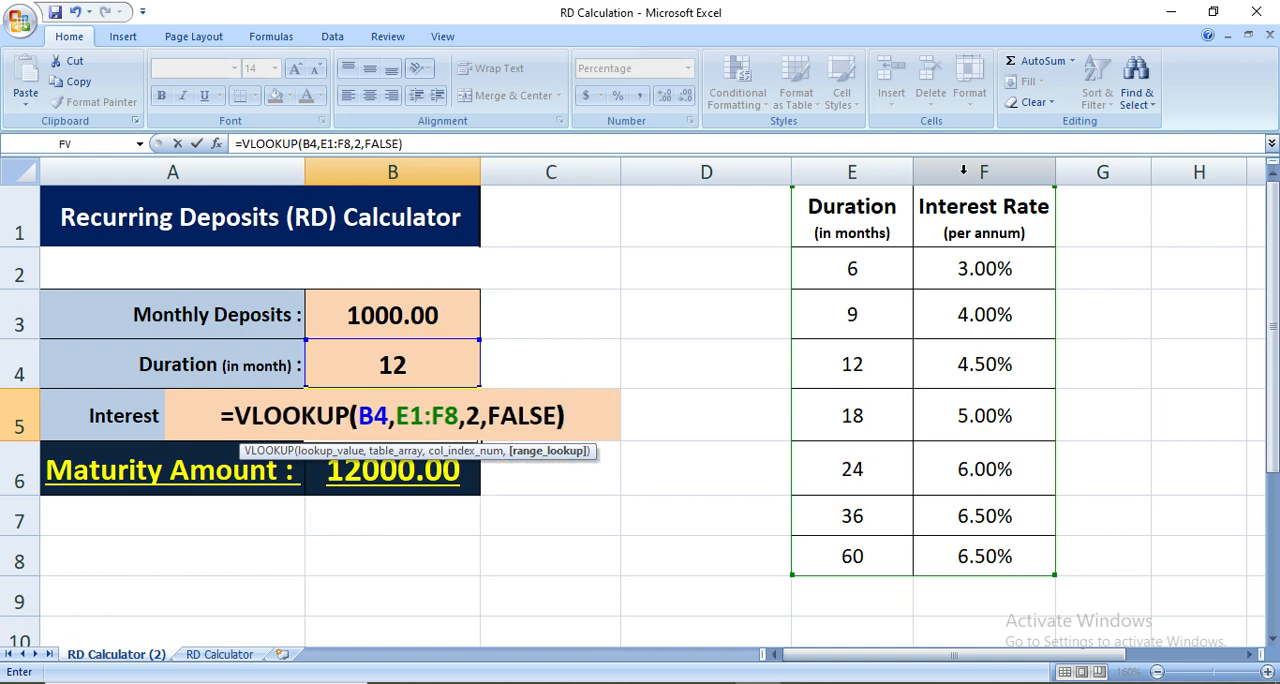
{"action": "key", "text": "Return"}
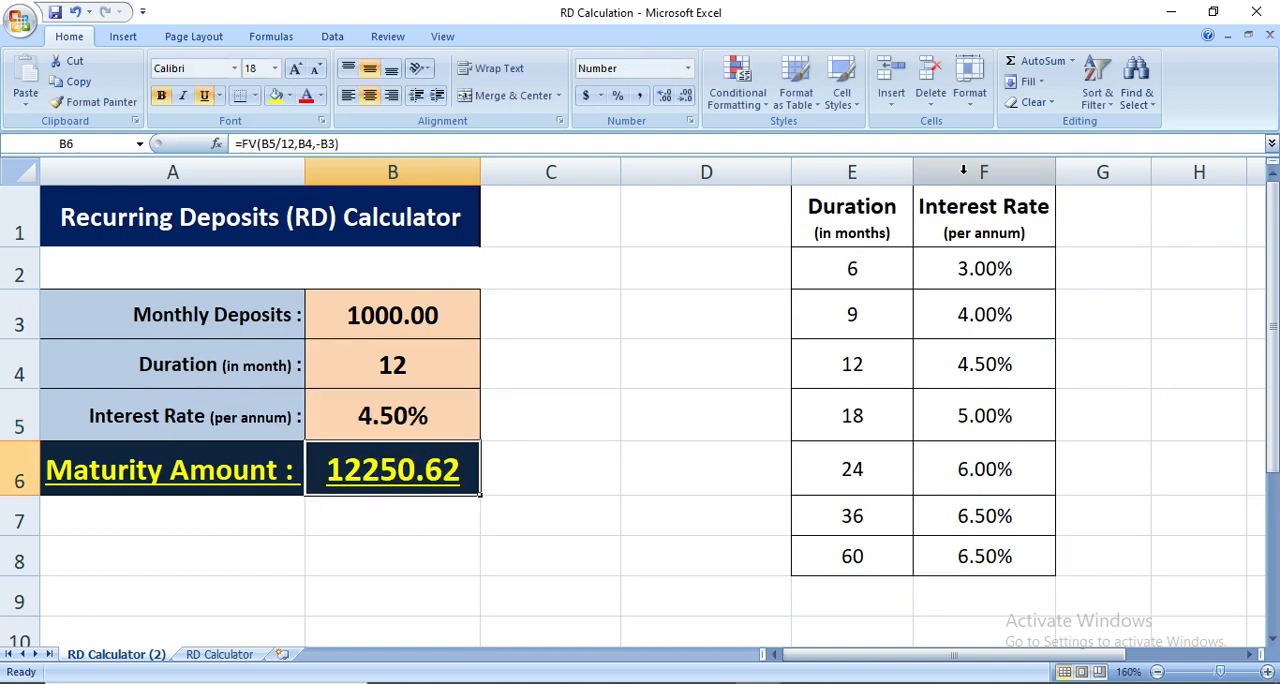
Compare the calculator's duration and looked-up interest rate with the 12-month row of the rate table
{"action": "key", "text": "Up"}
{"action": "key", "text": "Up"}
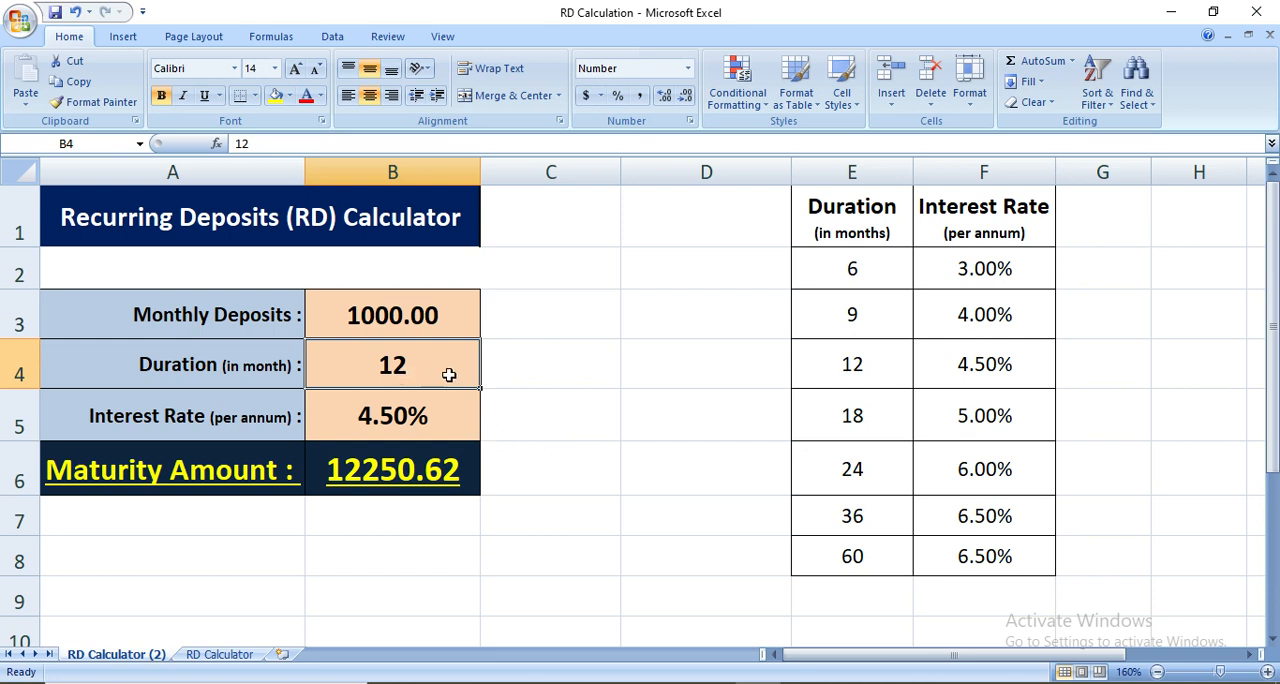
{"action": "left_click_drag", "start_coordinate": [855, 370], "coordinate": [980, 370]}
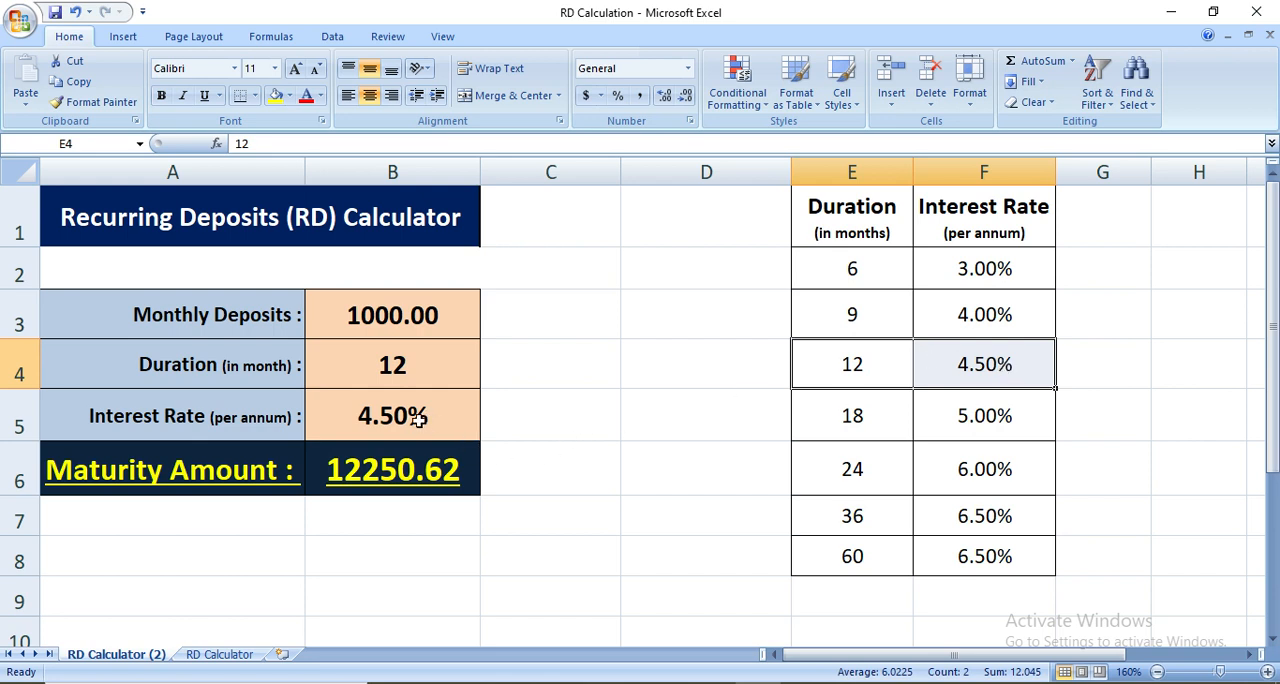
Test the rate lookup by setting the duration to 9 and then 6 months, checking each rate against the table
{"action": "left_click", "coordinate": [390, 365]}
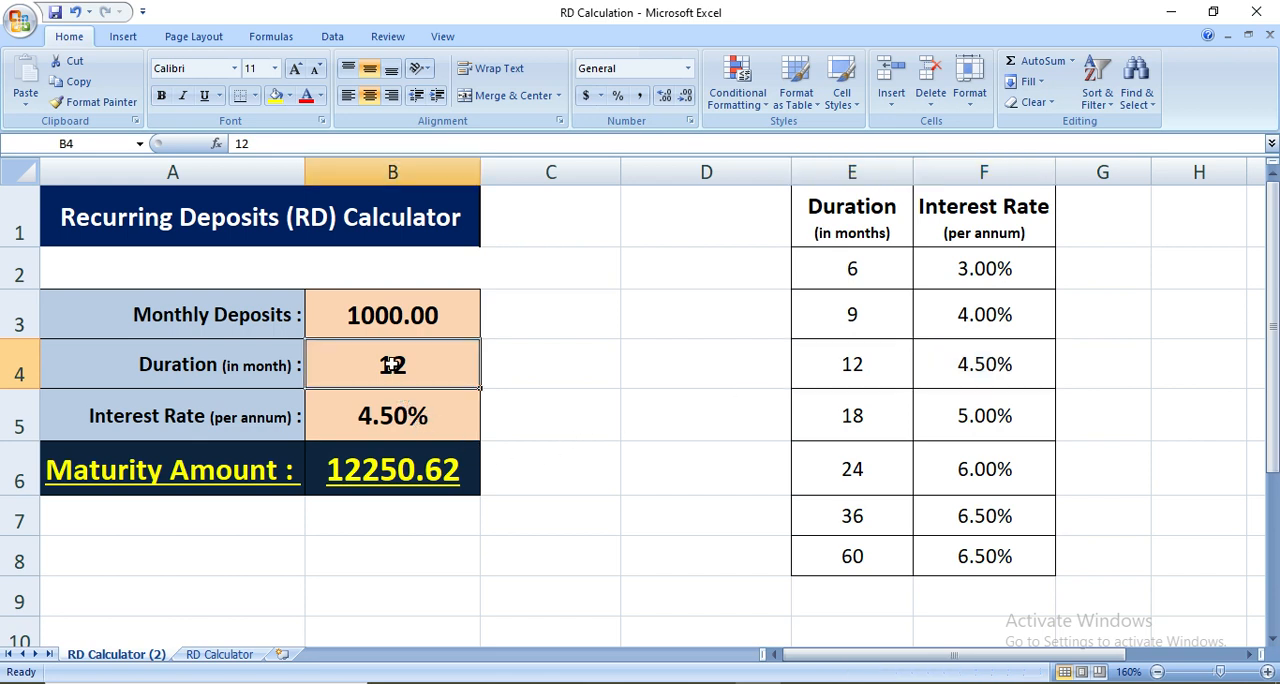
{"action": "type", "text": "9"}
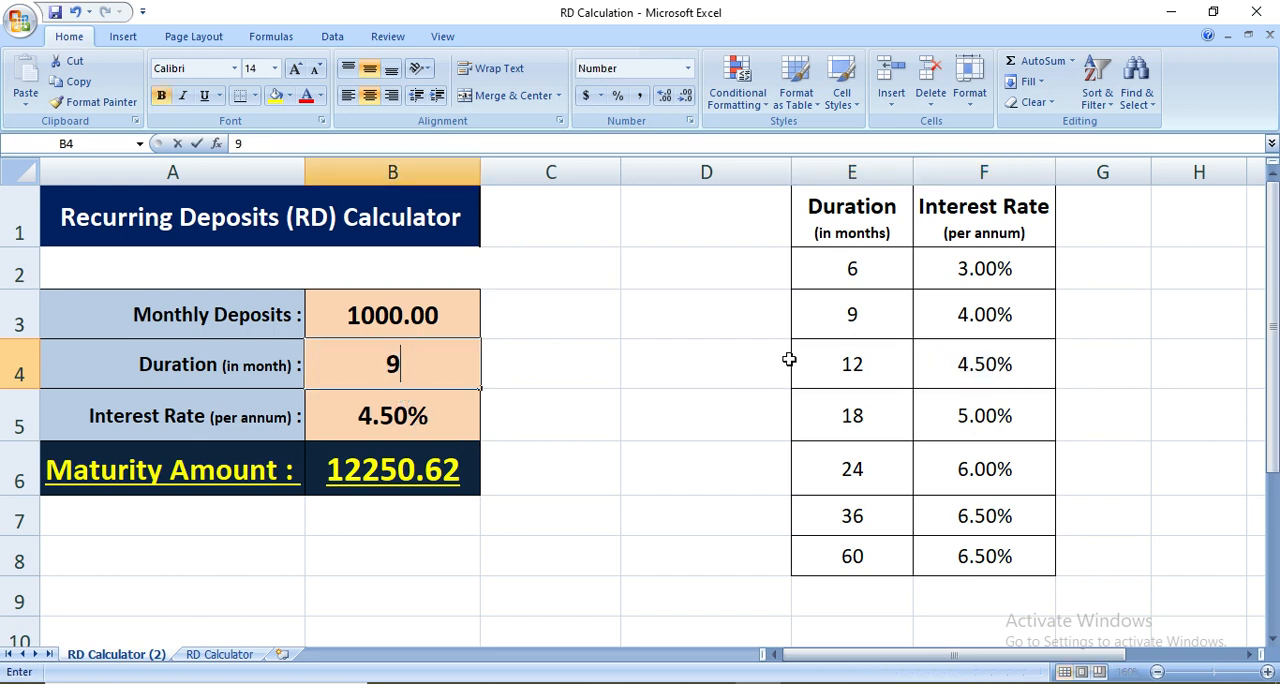
{"action": "key", "text": "Return"}
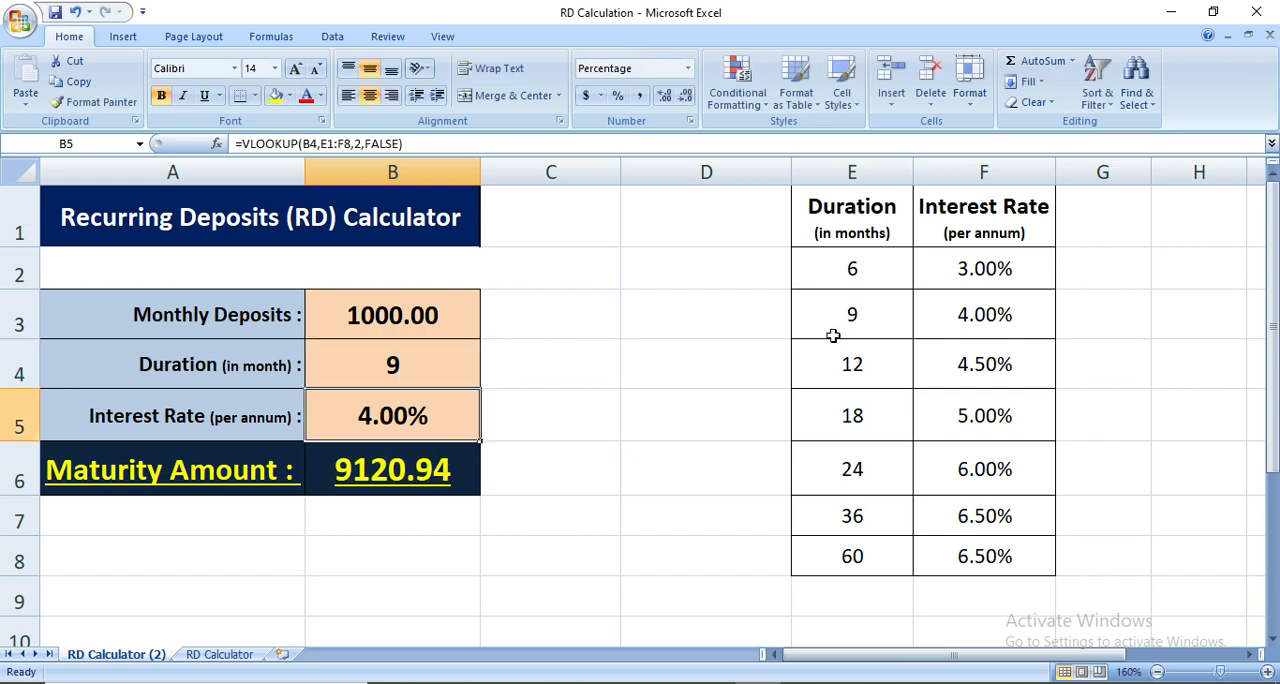
{"action": "left_click_drag", "start_coordinate": [840, 328], "coordinate": [943, 332]}
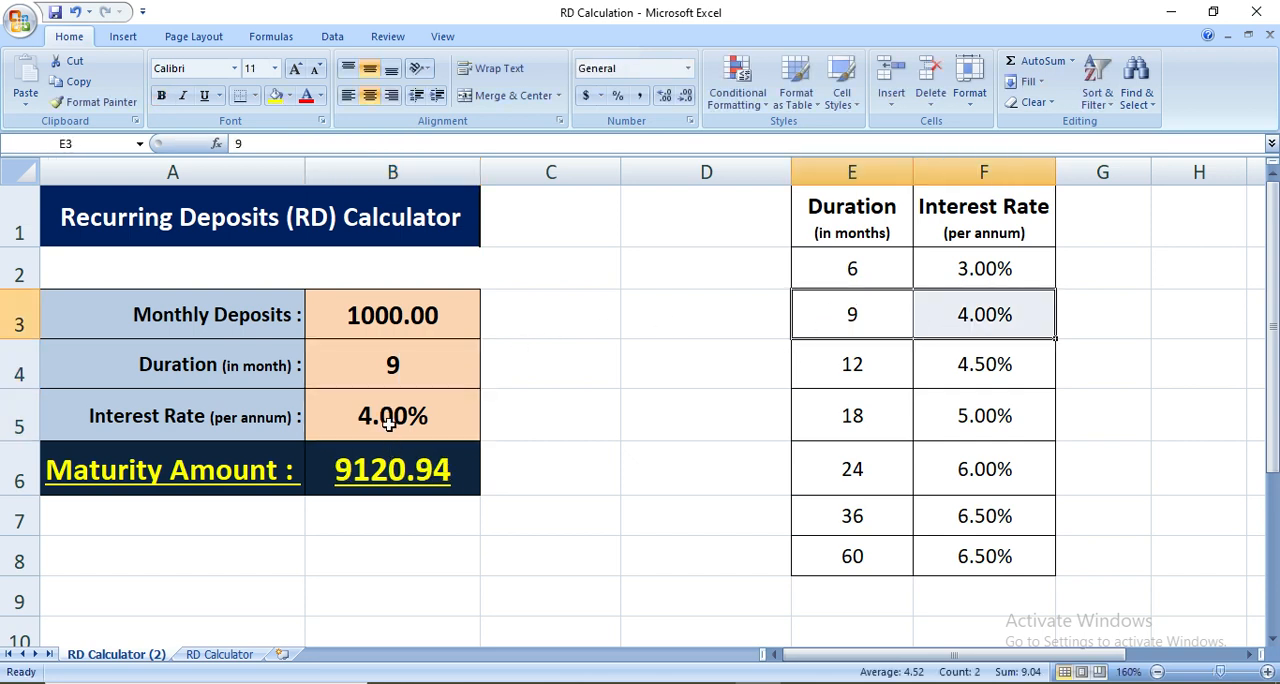
{"action": "type", "text": "6"}
{"action": "key", "text": "Return"}
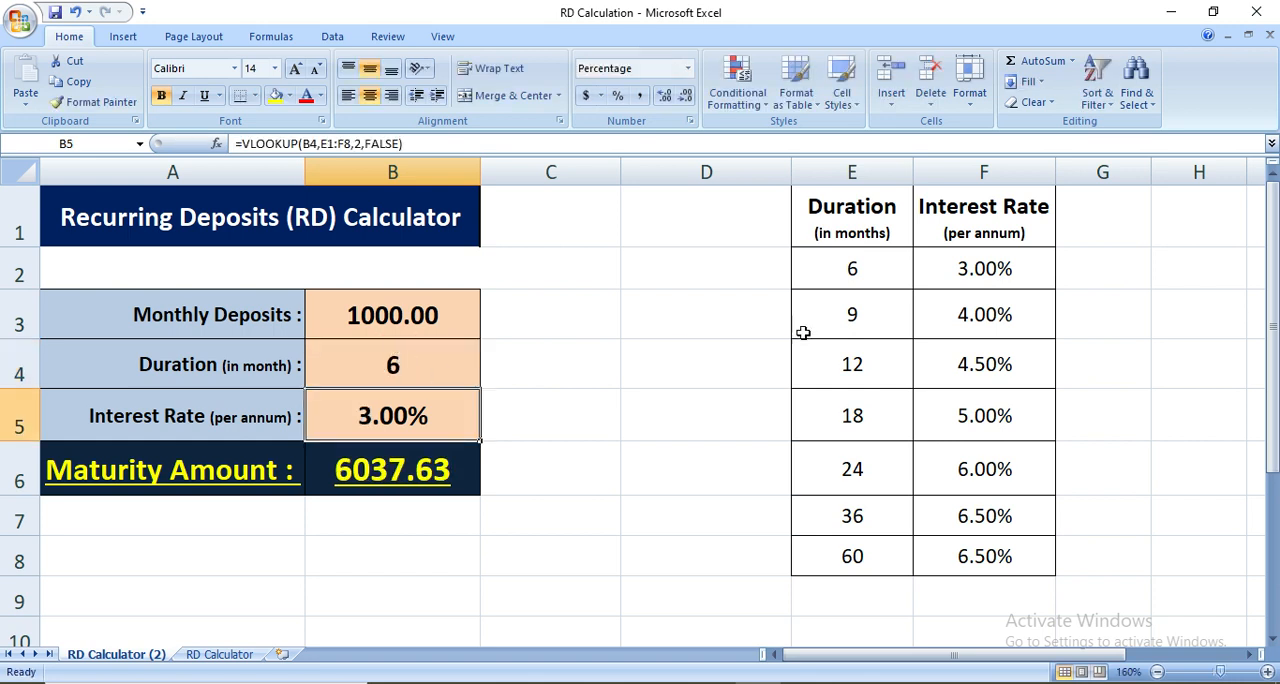
{"action": "left_click", "coordinate": [935, 266]}
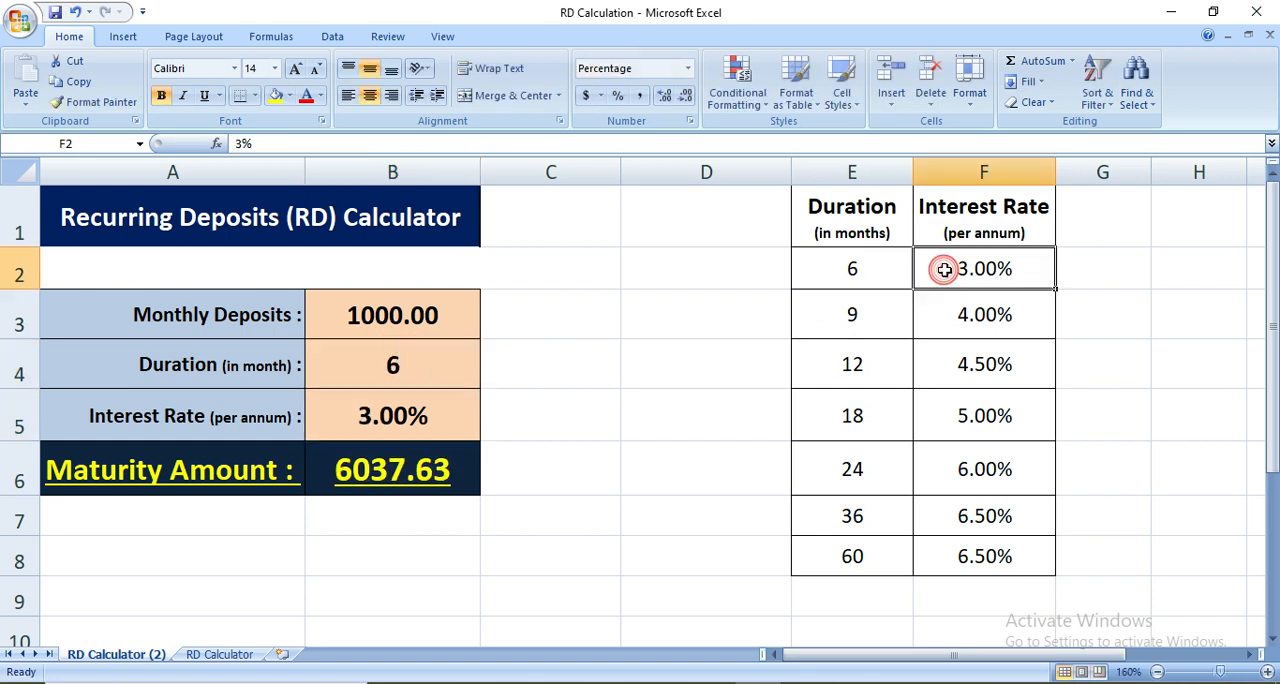
Test the rate lookup by setting the duration to 36 months, checking the result against the 36-month row of the table
{"action": "left_click", "coordinate": [843, 518]}
{"action": "left_click", "coordinate": [403, 366]}
{"action": "type", "text": "36"}
{"action": "key", "text": "Return"}
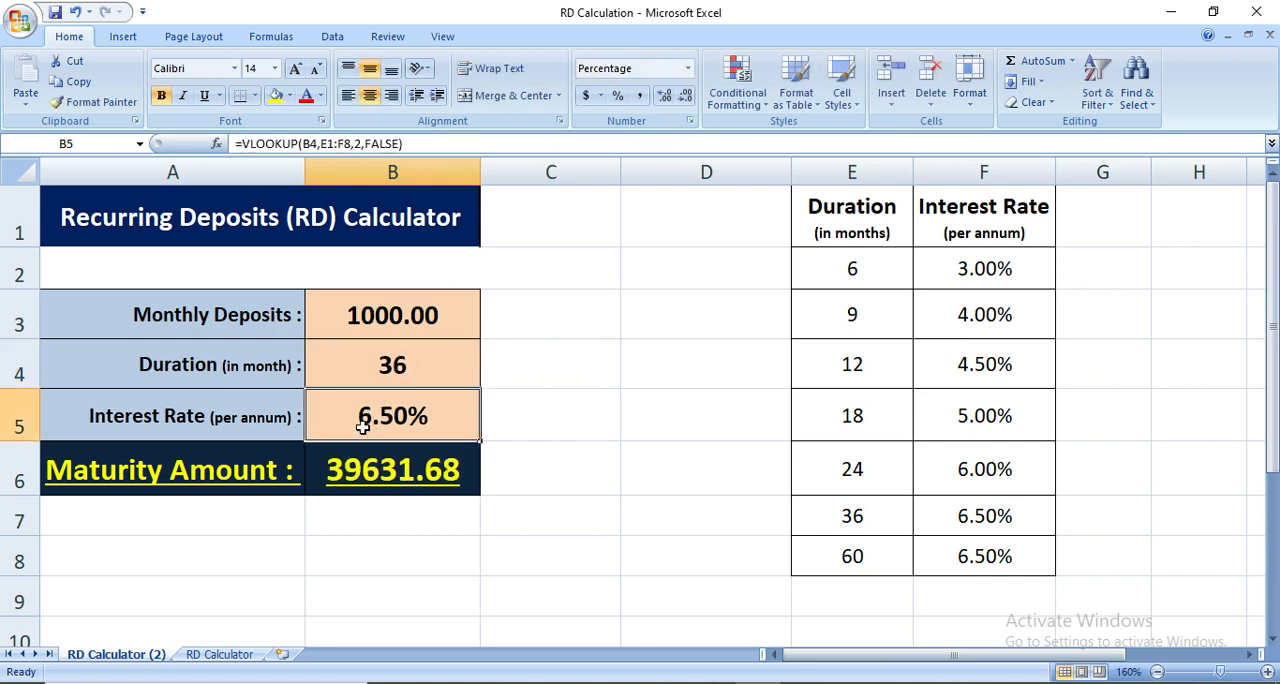
{"action": "left_click", "coordinate": [838, 523]}
{"action": "left_click_drag", "start_coordinate": [905, 524], "coordinate": [961, 529]}
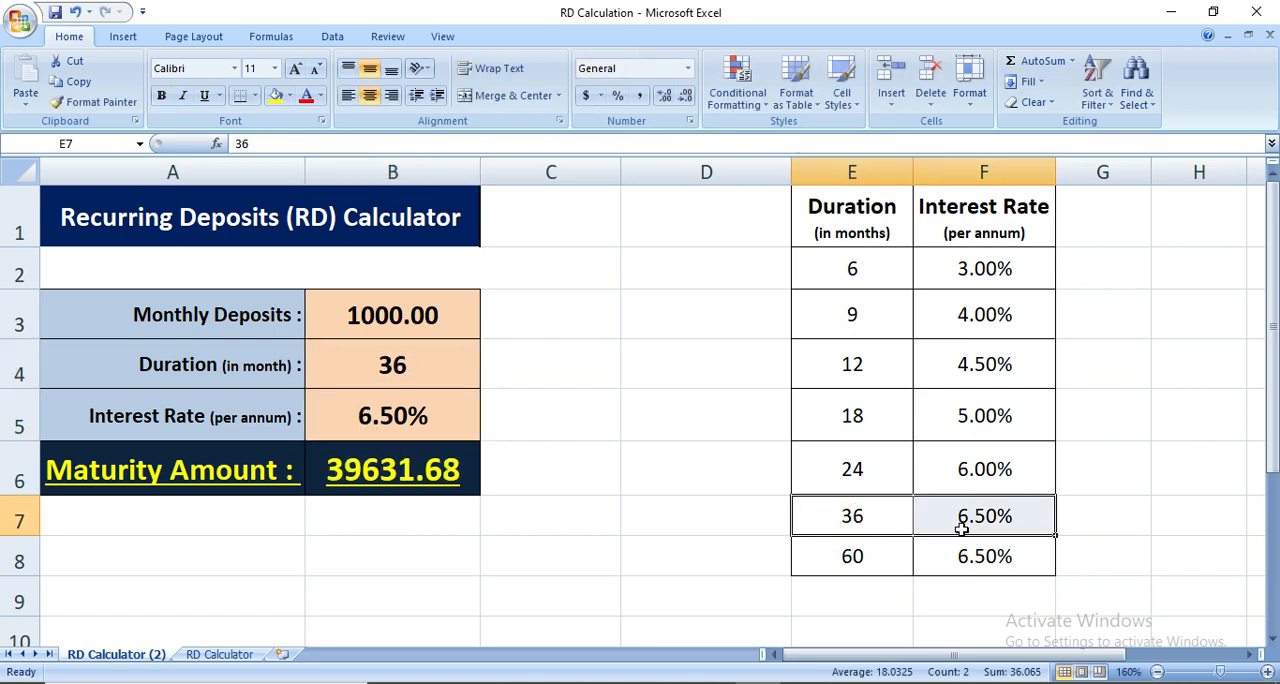
{"action": "left_click", "coordinate": [548, 426]}
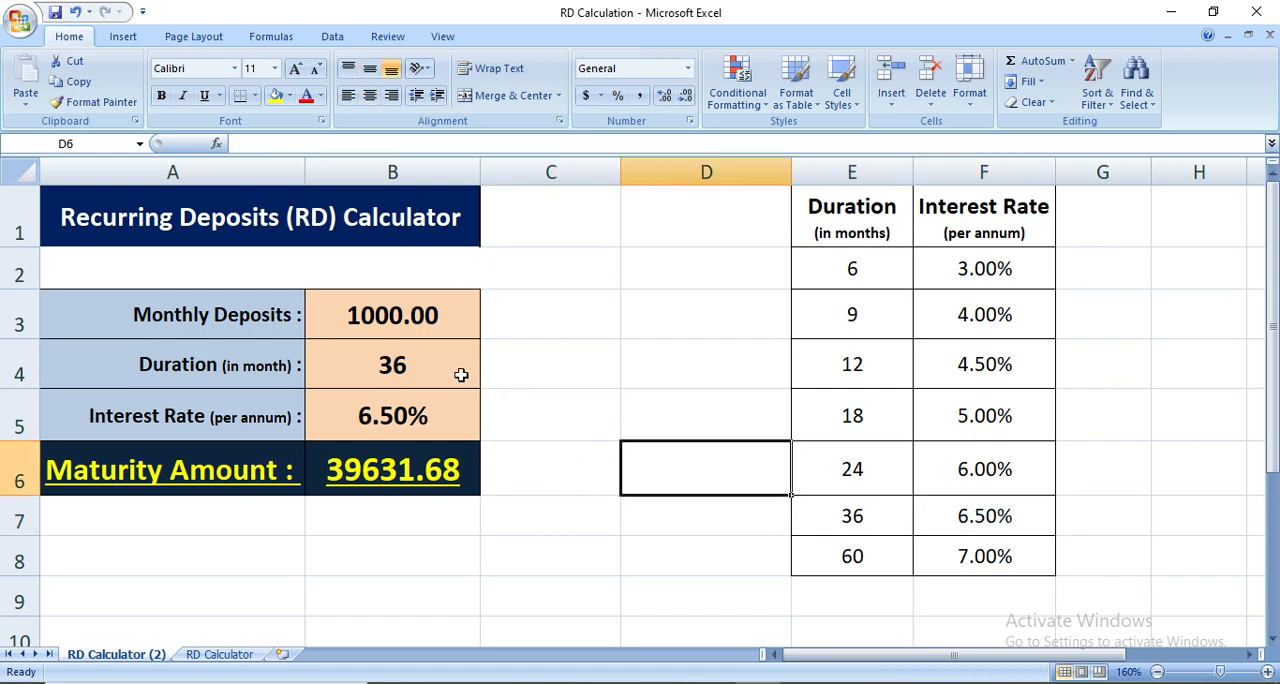
Test the rate lookup with a duration of 60 months and compare it with the table's last row
{"action": "left_click", "coordinate": [461, 374]}
{"action": "type", "text": "60"}
{"action": "key", "text": "Return"}
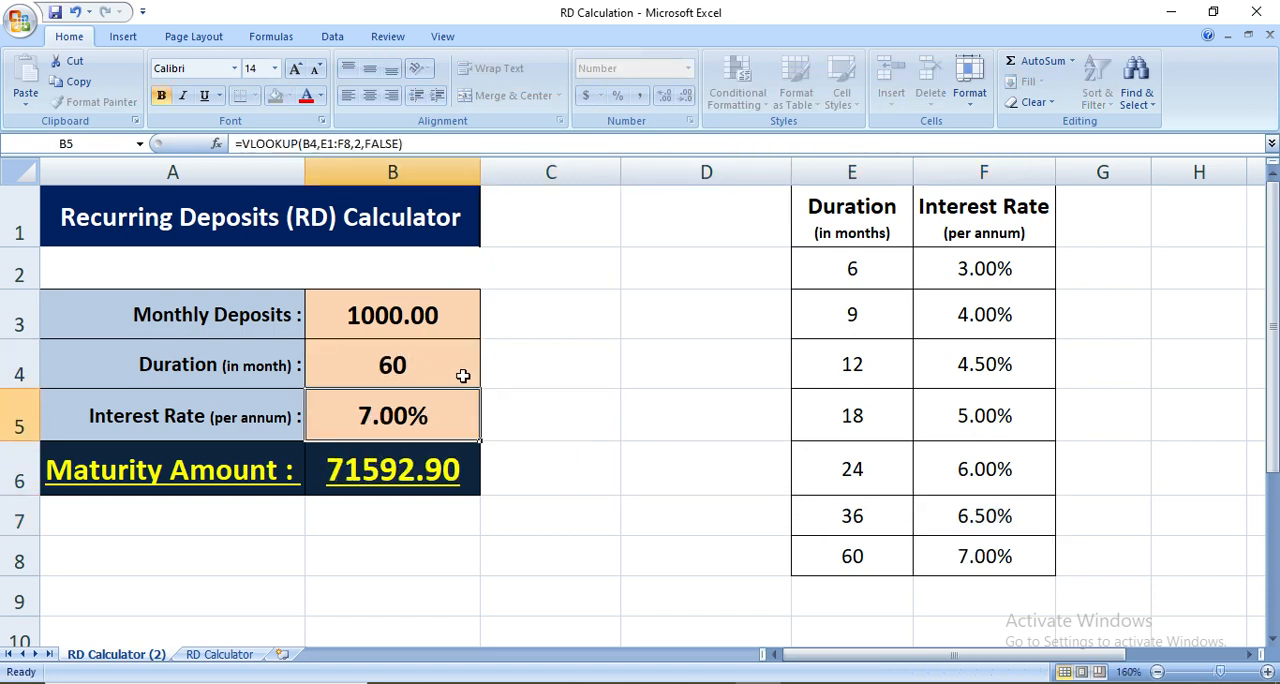
{"action": "left_click_drag", "start_coordinate": [878, 555], "coordinate": [955, 556]}
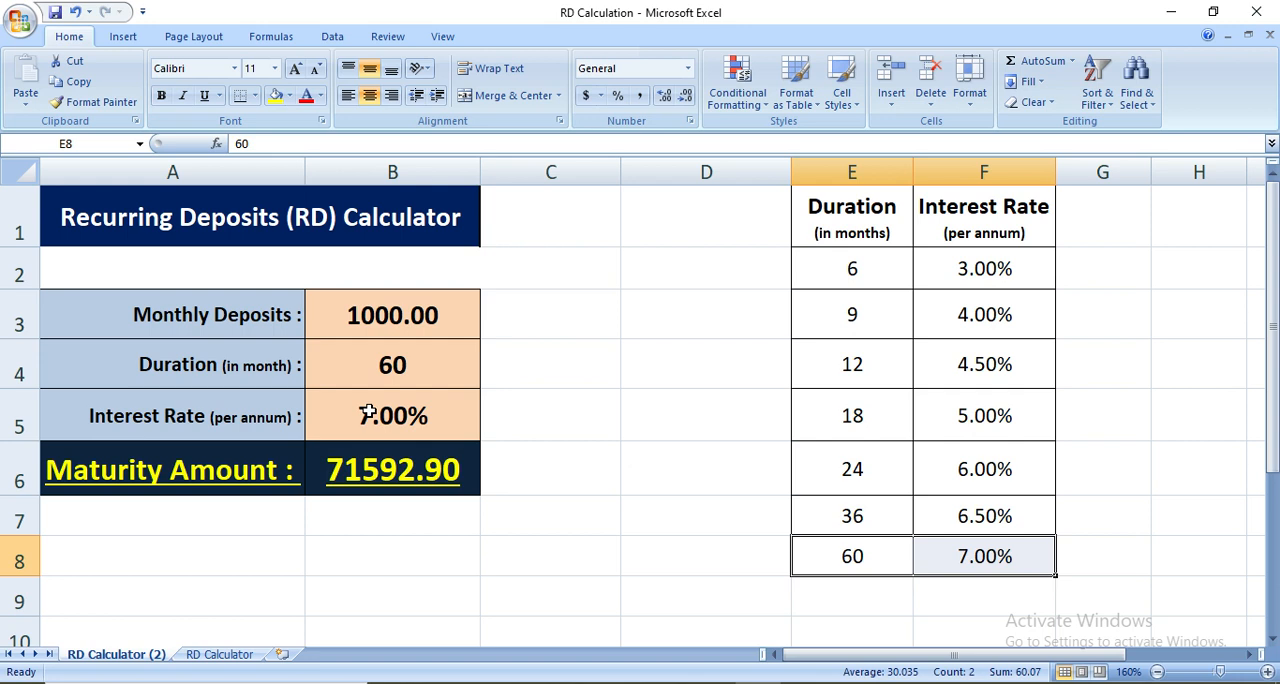
Clear the duration value in B4 and open the data validation settings for that cell
{"action": "left_click", "coordinate": [372, 375]}
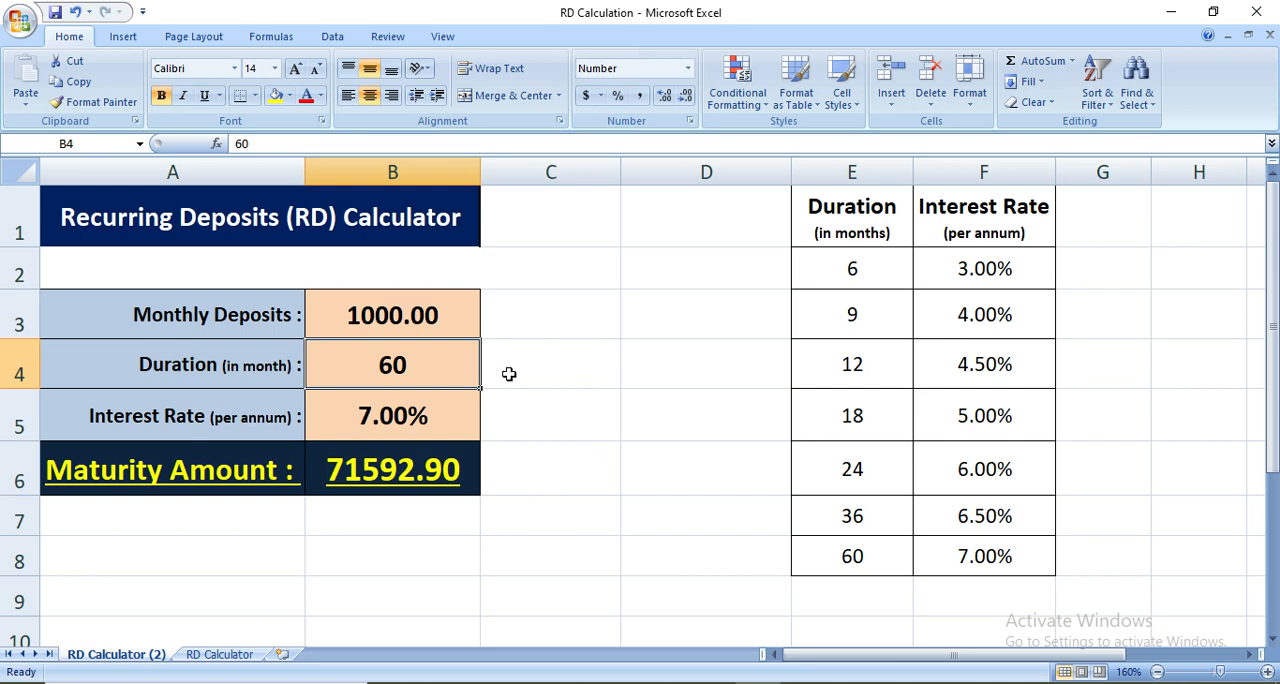
{"action": "left_click", "coordinate": [427, 372]}
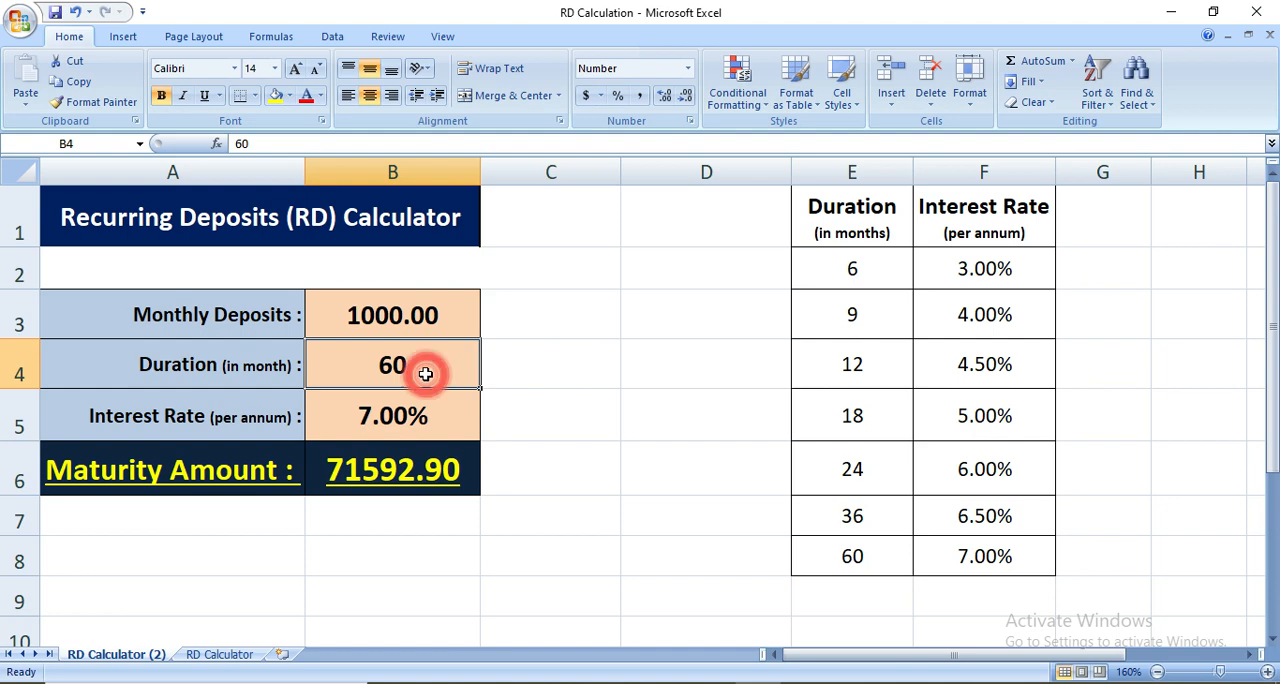
{"action": "key", "text": "Delete"}
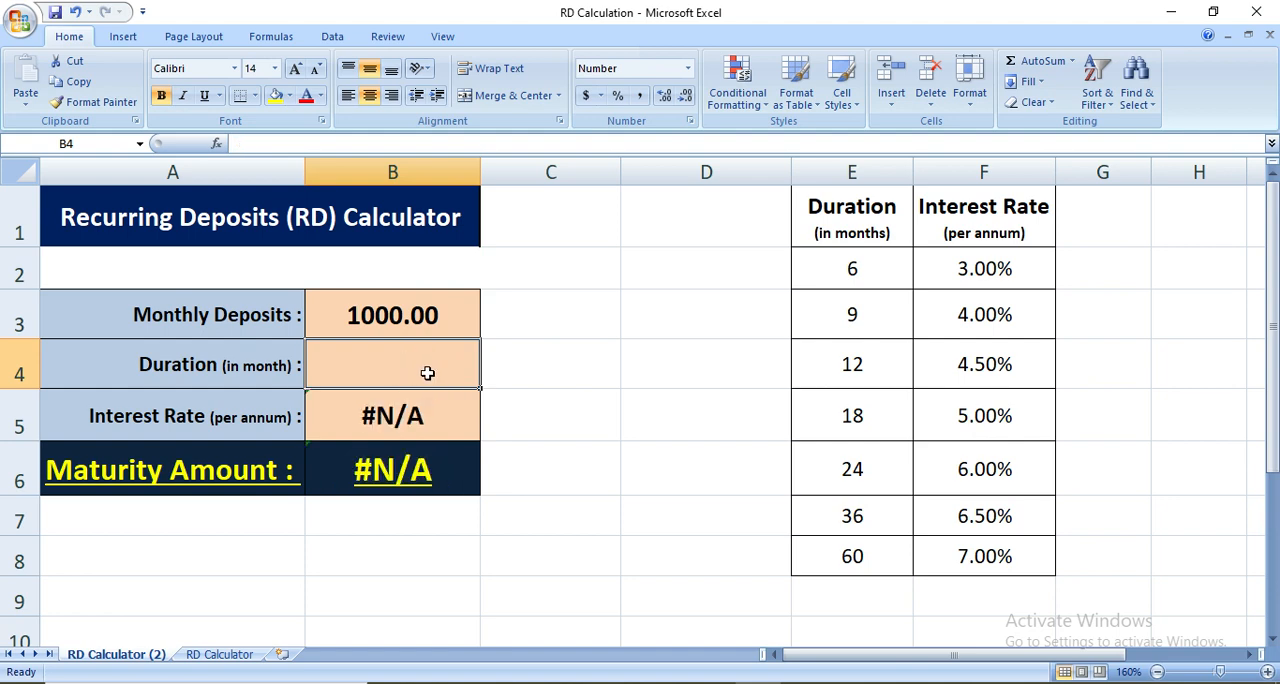
{"action": "left_click", "coordinate": [332, 38]}
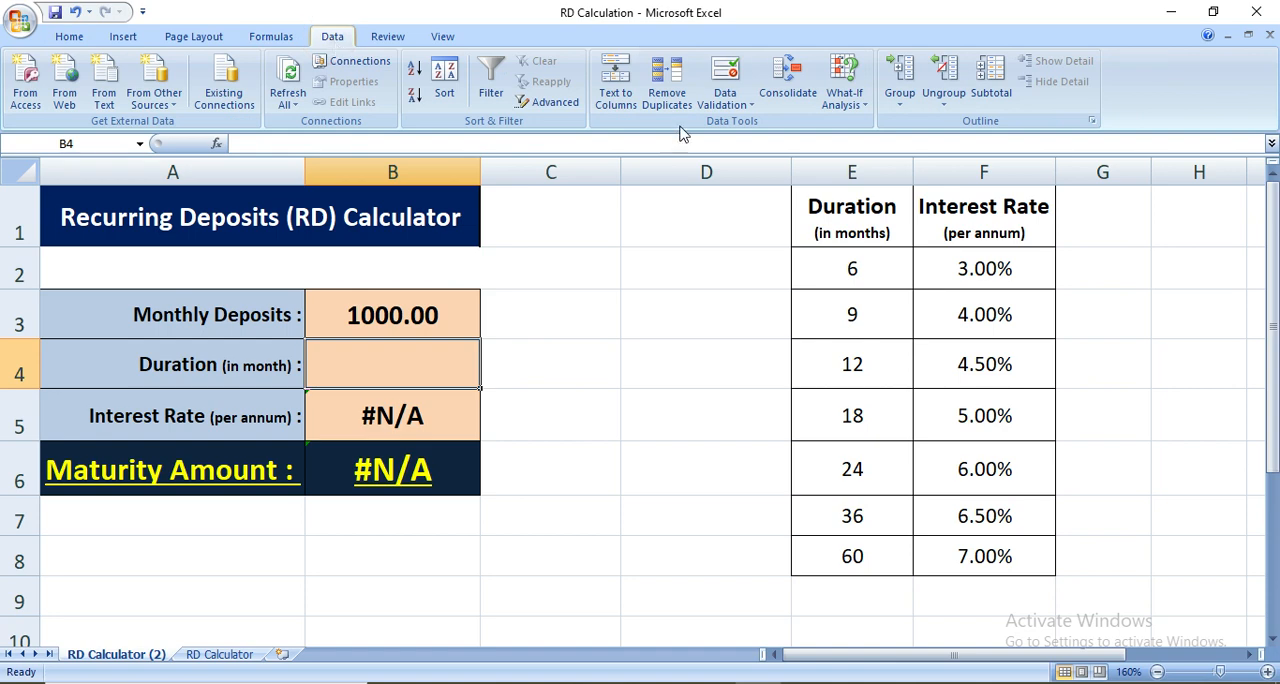
{"action": "left_click", "coordinate": [728, 75]}
{"action": "left_click_drag", "start_coordinate": [690, 113], "coordinate": [680, 147]}
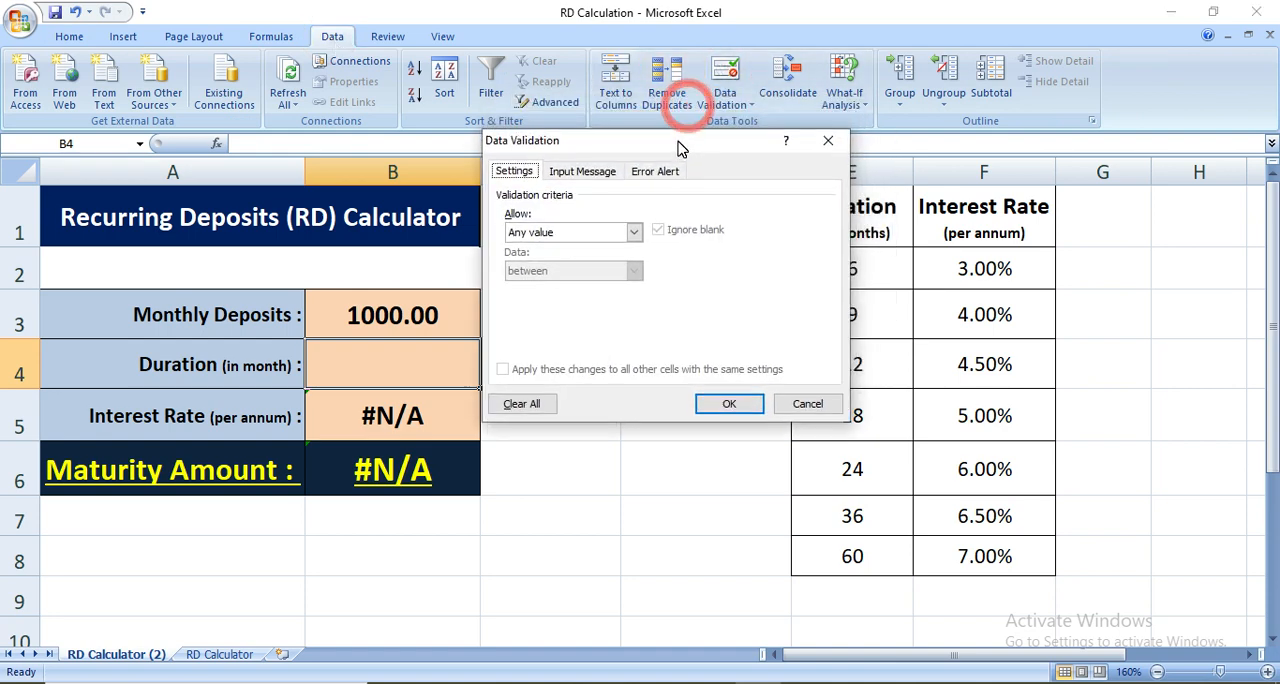
Restrict the duration cell to a list with an in-cell dropdown, using =$E$2:$E$8 as the source
{"action": "left_click", "coordinate": [567, 238]}
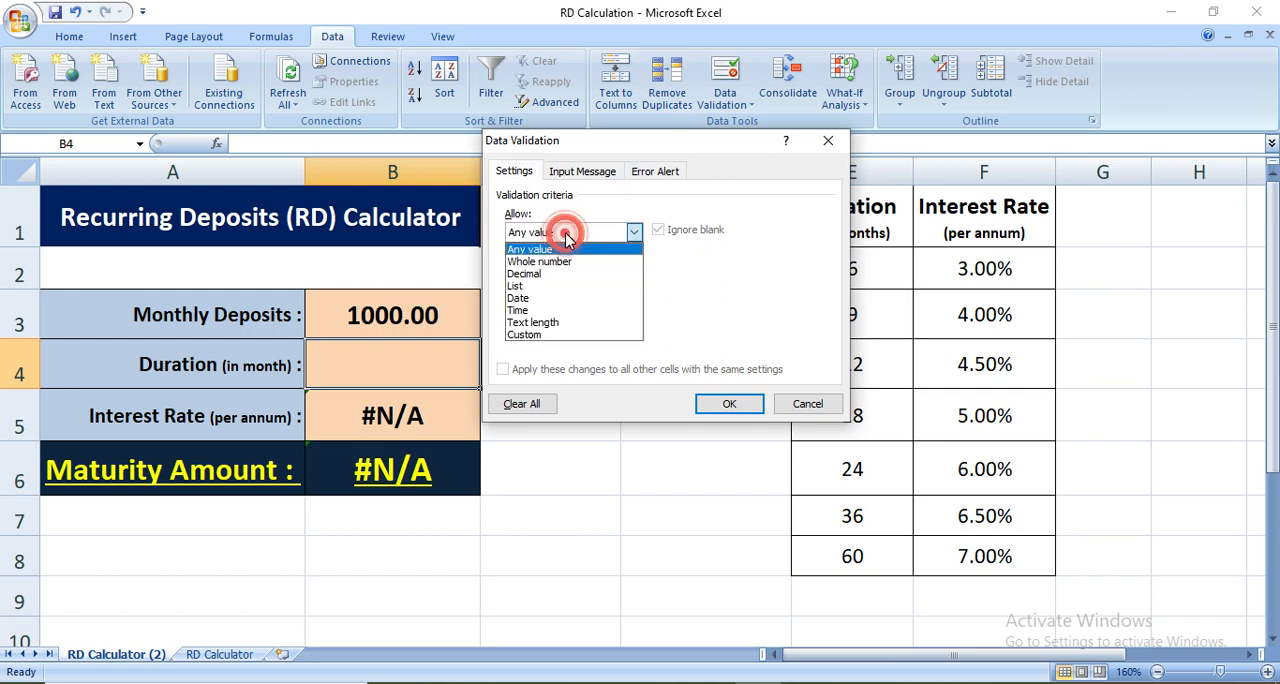
{"action": "left_click", "coordinate": [537, 287]}
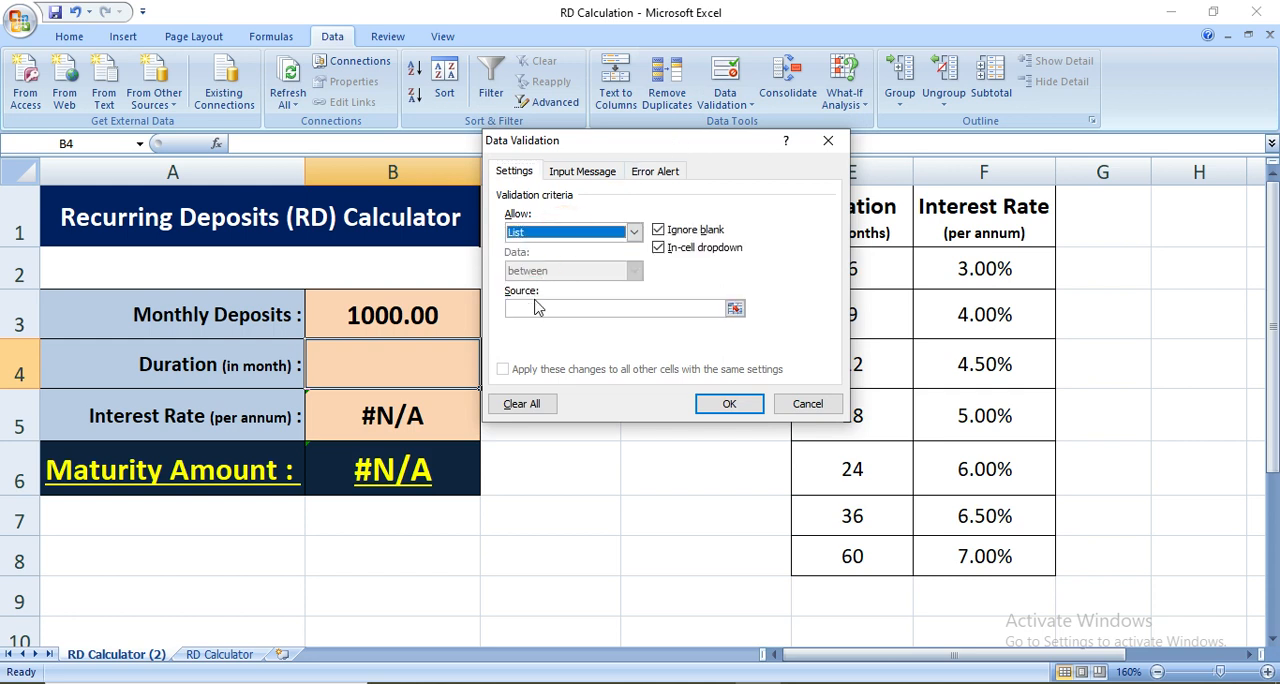
{"action": "left_click", "coordinate": [523, 309]}
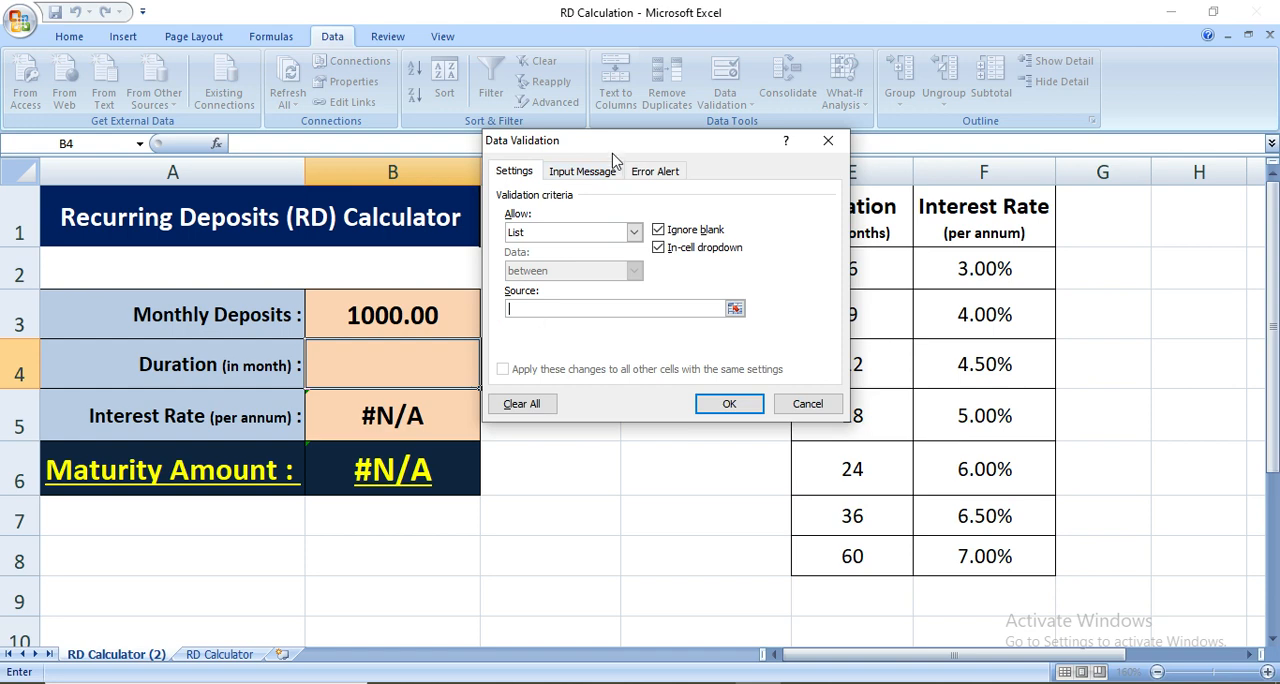
{"action": "left_click_drag", "start_coordinate": [614, 152], "coordinate": [436, 115]}
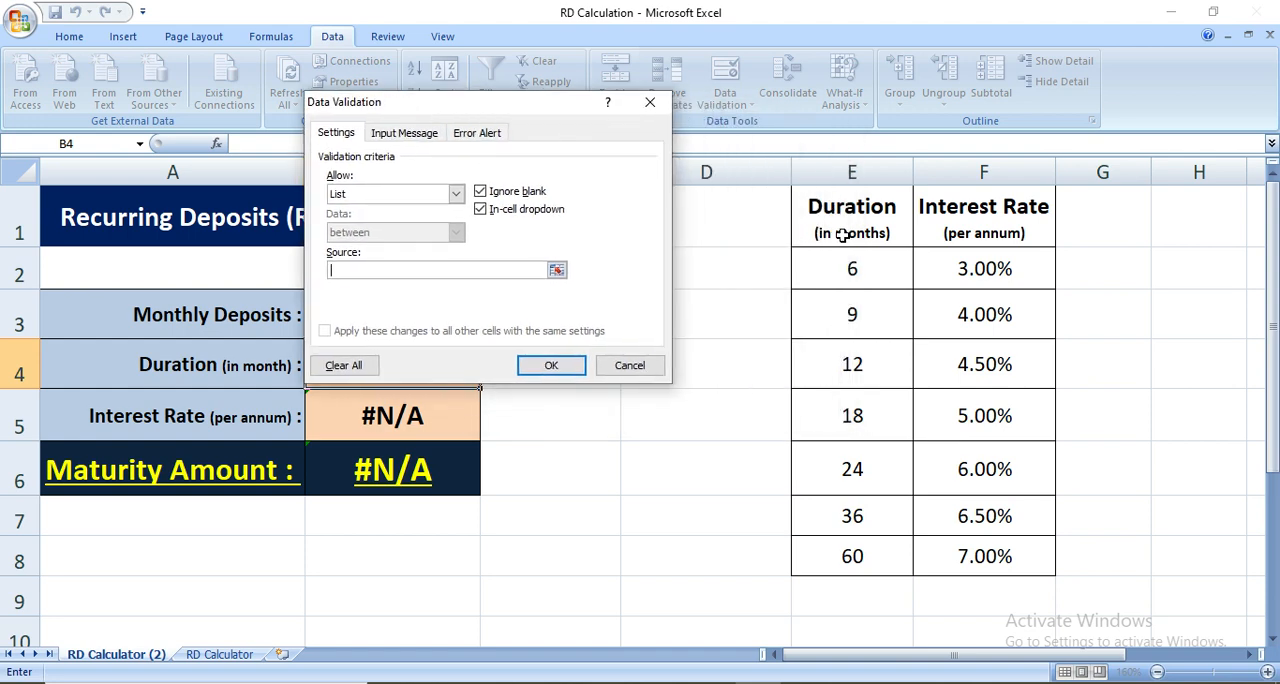
{"action": "left_click_drag", "start_coordinate": [840, 266], "coordinate": [838, 549]}
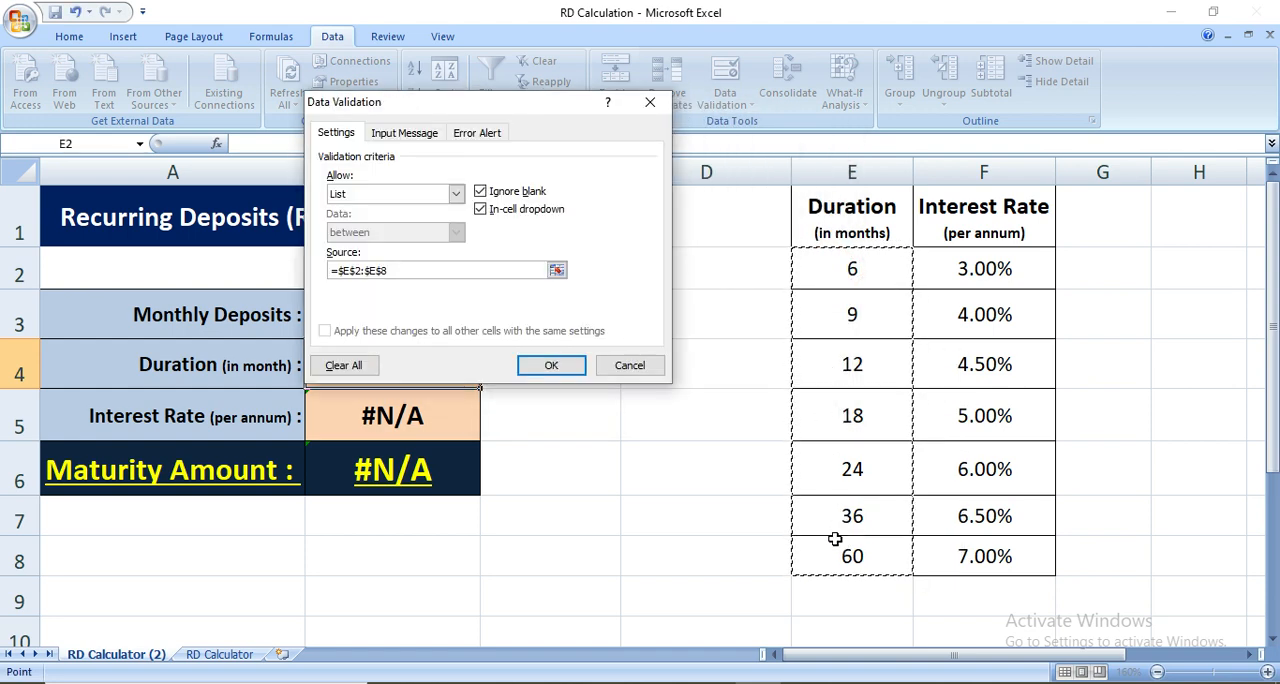
{"action": "left_click", "coordinate": [550, 364]}
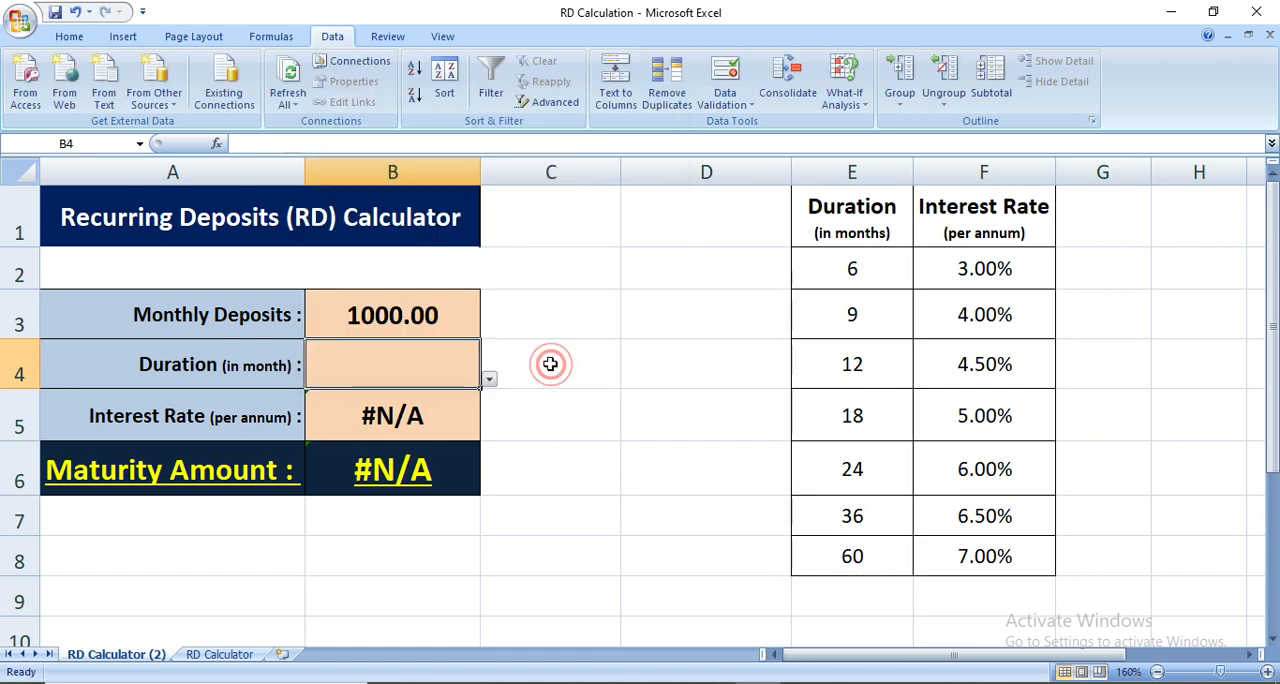
Choose 18 months from the new duration dropdown and compare the looked-up rate with the table's 18-month row
{"action": "left_click", "coordinate": [489, 383]}
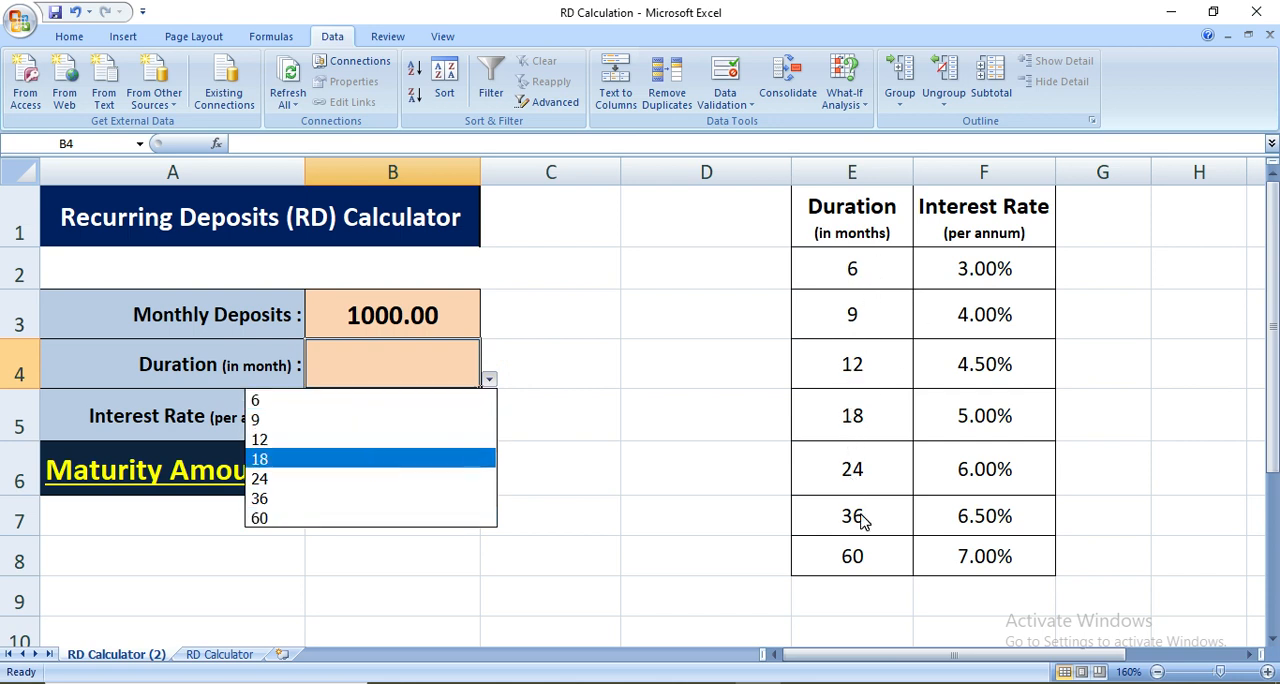
{"action": "left_click", "coordinate": [292, 462]}
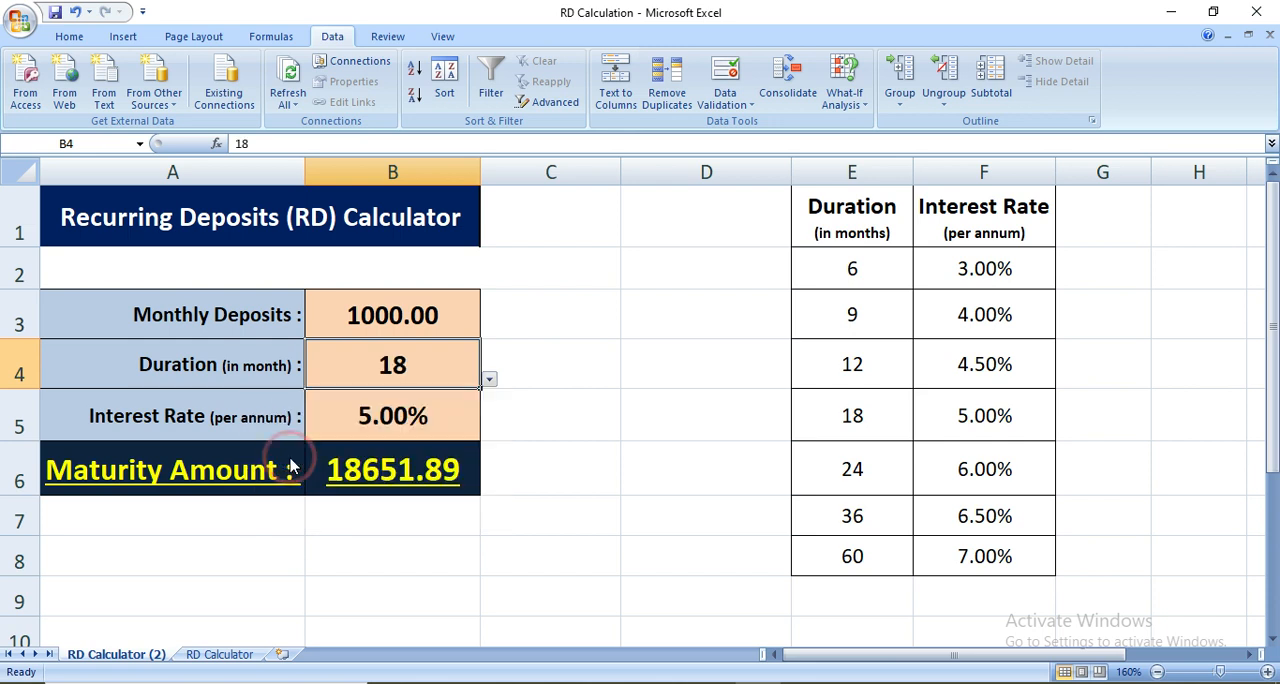
{"action": "left_click_drag", "start_coordinate": [856, 430], "coordinate": [950, 410]}
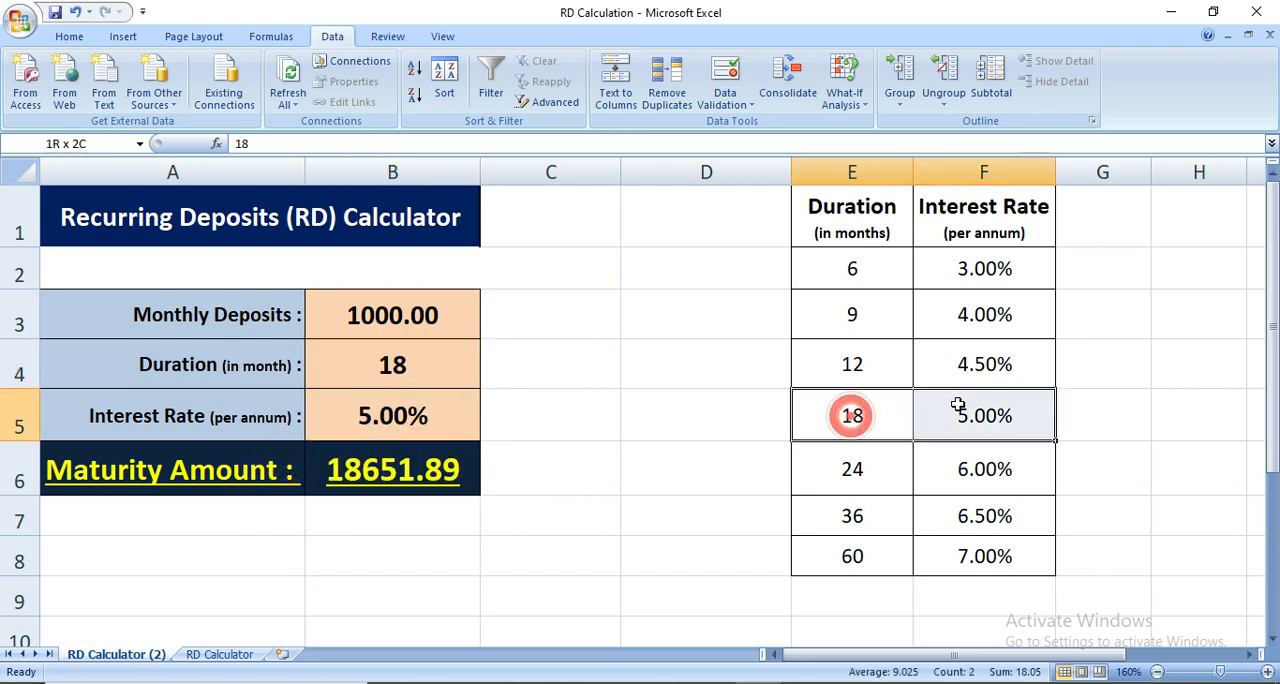
{"action": "left_click", "coordinate": [367, 420]}
Test the duration dropdown with 36 and then 60 months, checking the interest rate and maturity amount cells
{"action": "left_click", "coordinate": [410, 348]}
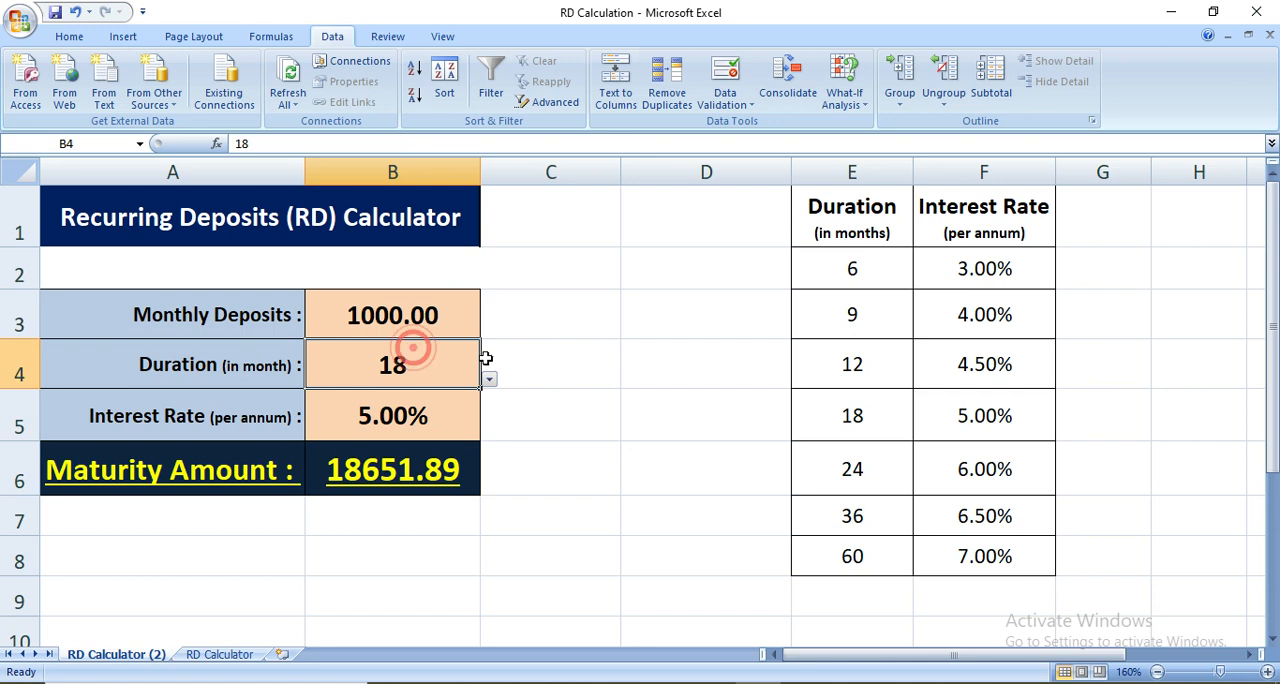
{"action": "left_click", "coordinate": [489, 380]}
{"action": "left_click", "coordinate": [322, 500]}
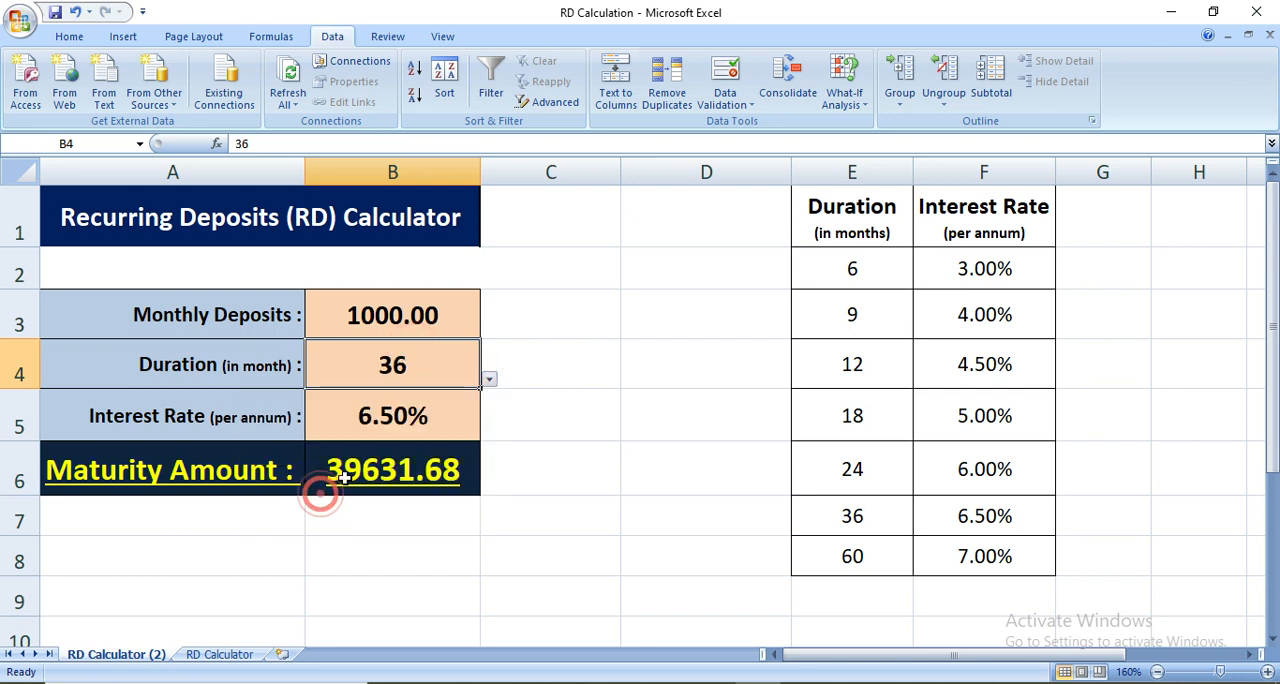
{"action": "left_click", "coordinate": [490, 382]}
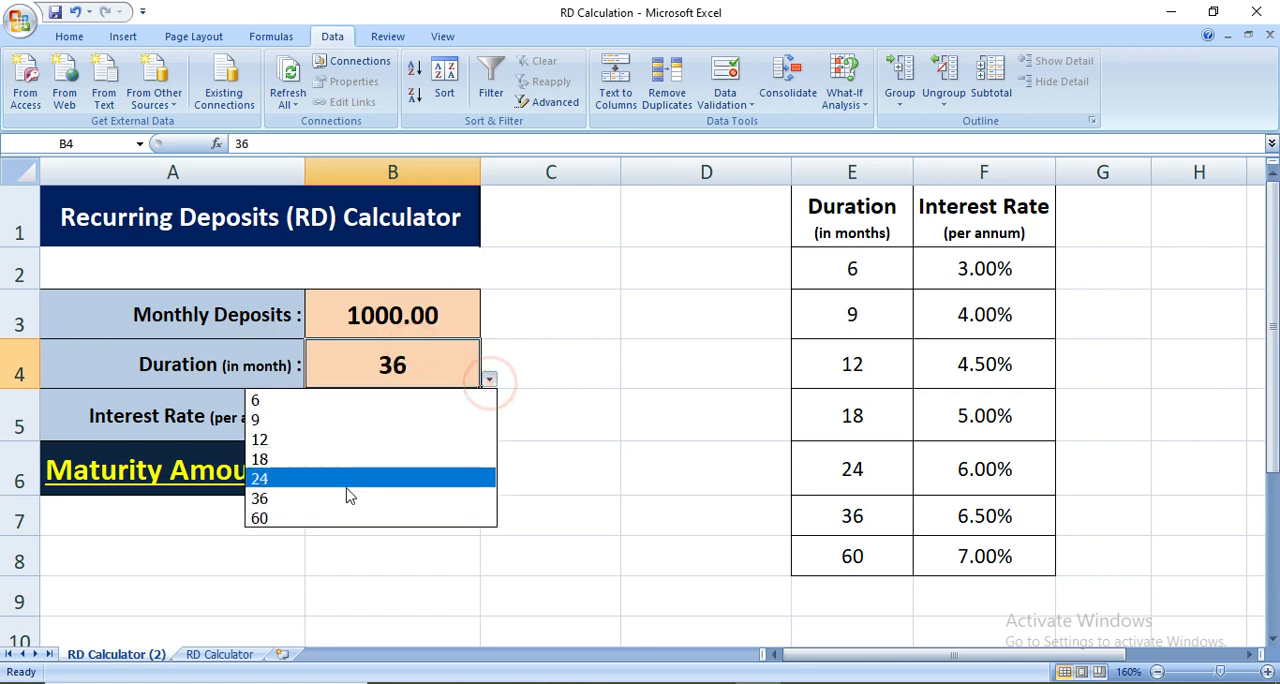
{"action": "left_click", "coordinate": [333, 518]}
{"action": "left_click", "coordinate": [377, 427]}
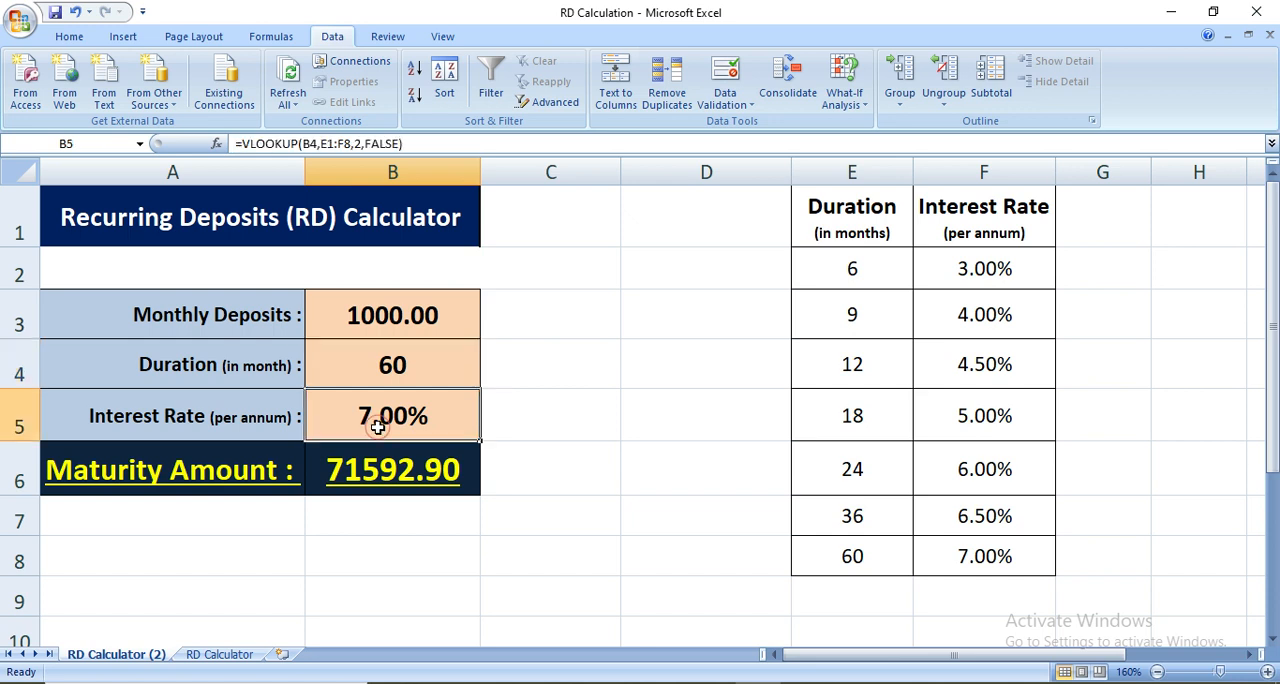
{"action": "left_click", "coordinate": [372, 476]}
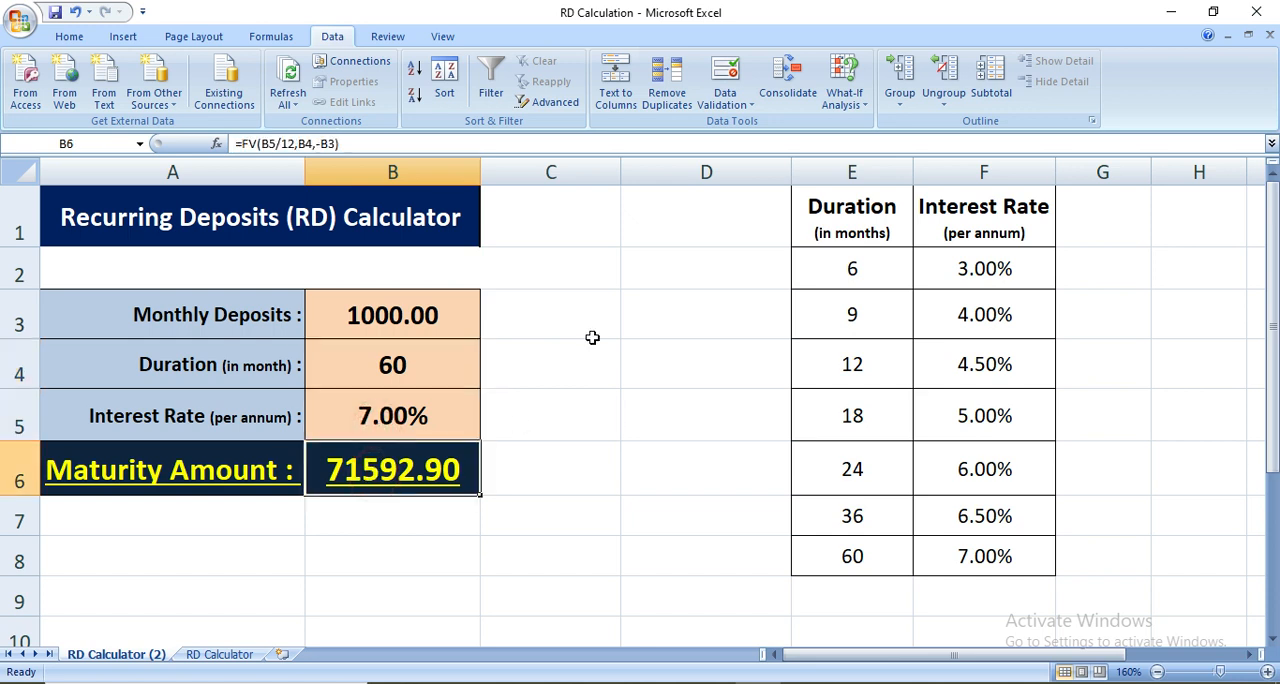
{"action": "key", "text": "Down"}
{"action": "key", "text": "Down"}
Set the monthly deposit to 5000, choose a duration of 18 months, and check the maturity amount
{"action": "left_click", "coordinate": [348, 320]}
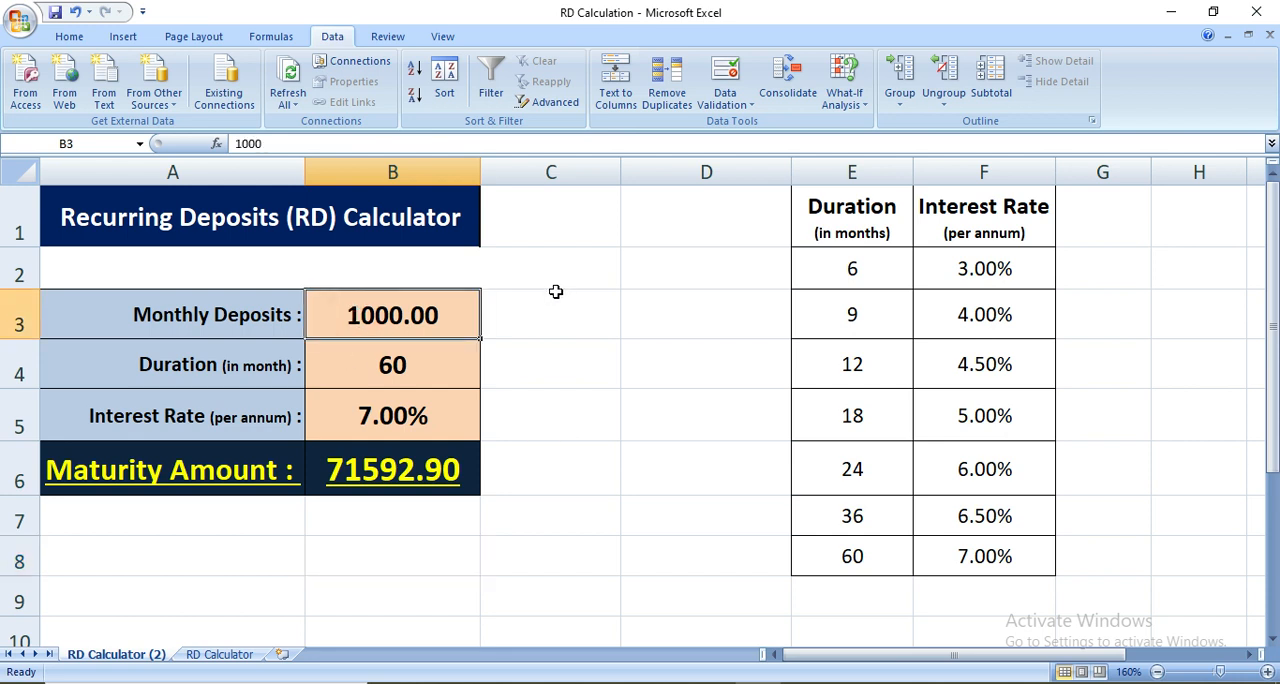
{"action": "type", "text": "5000"}
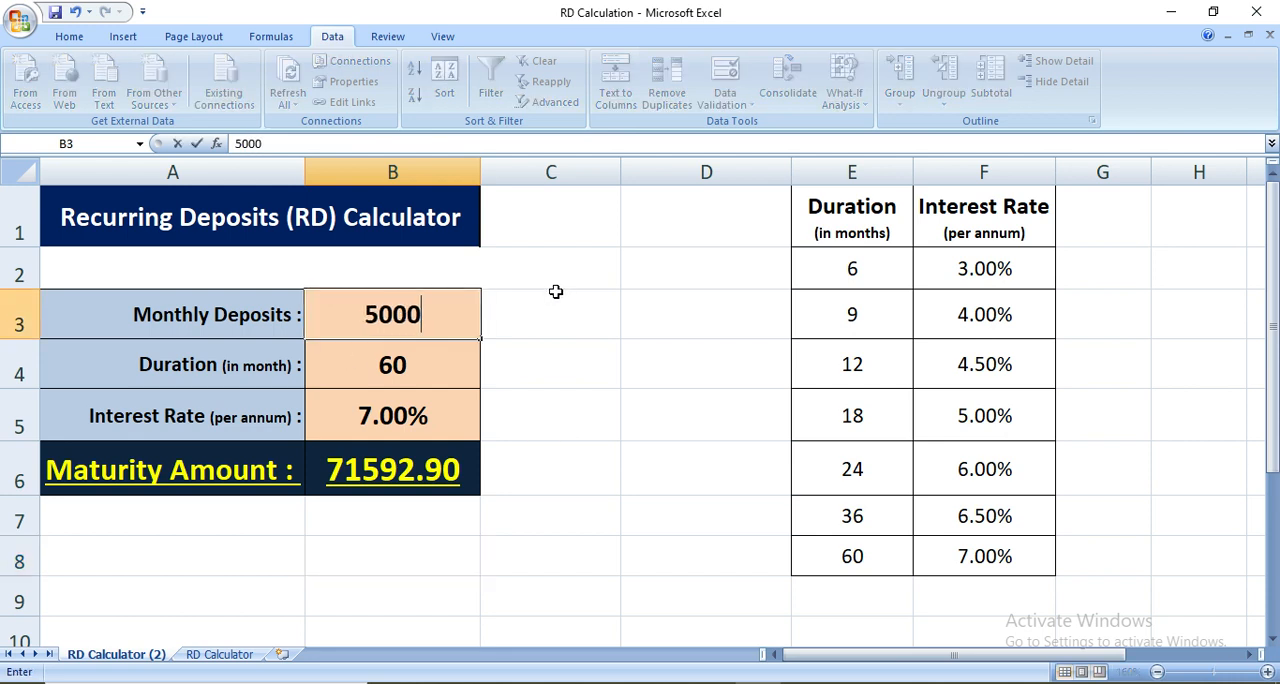
{"action": "key", "text": "Return"}
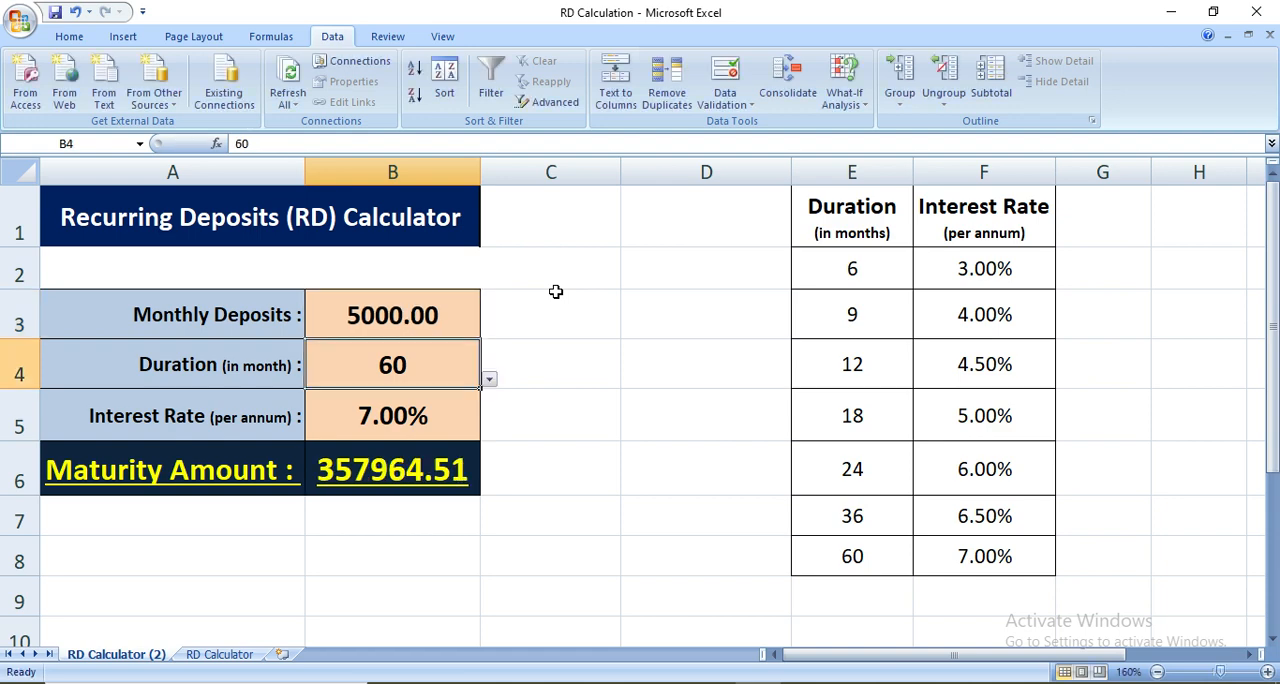
{"action": "left_click", "coordinate": [489, 379]}
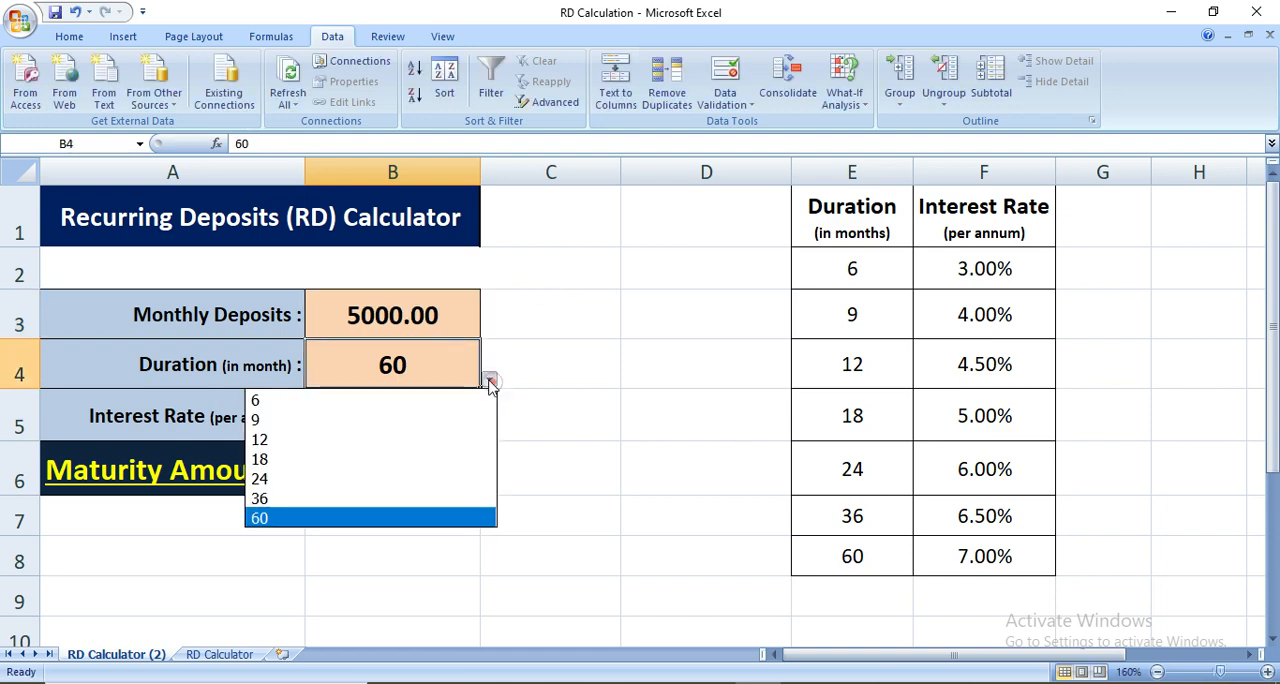
{"action": "left_click", "coordinate": [328, 460]}
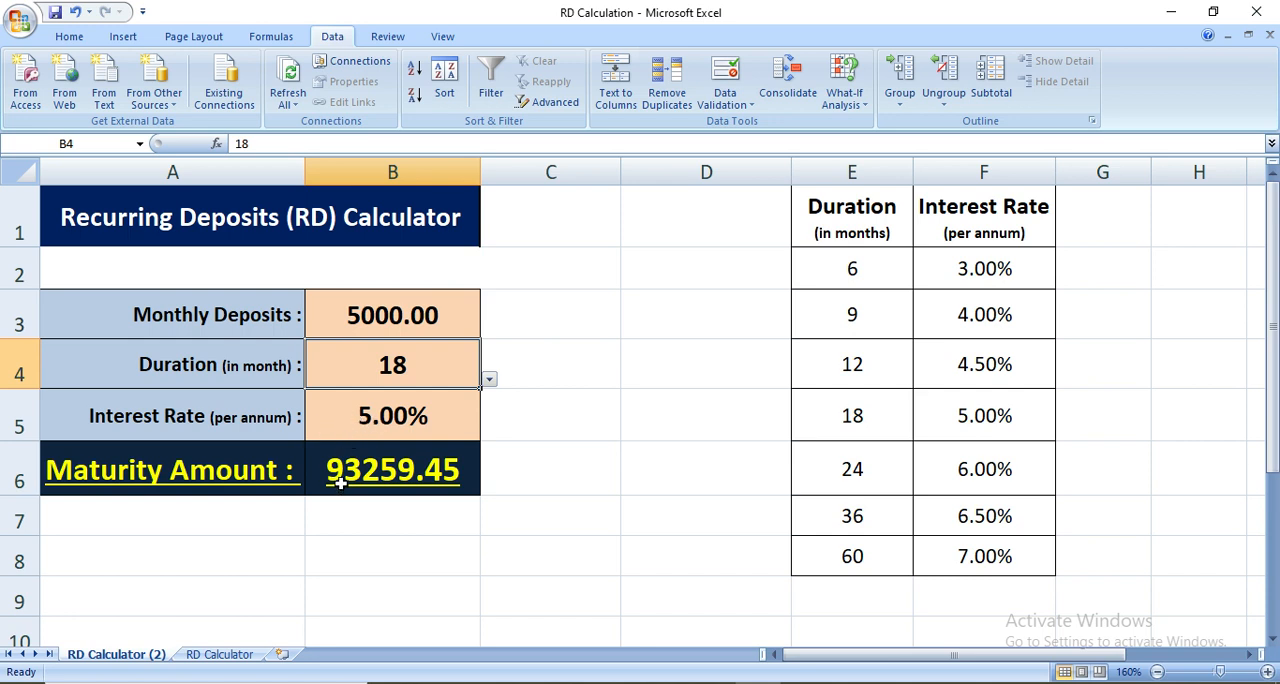
{"action": "left_click", "coordinate": [411, 481]}
{"action": "left_click", "coordinate": [440, 555]}
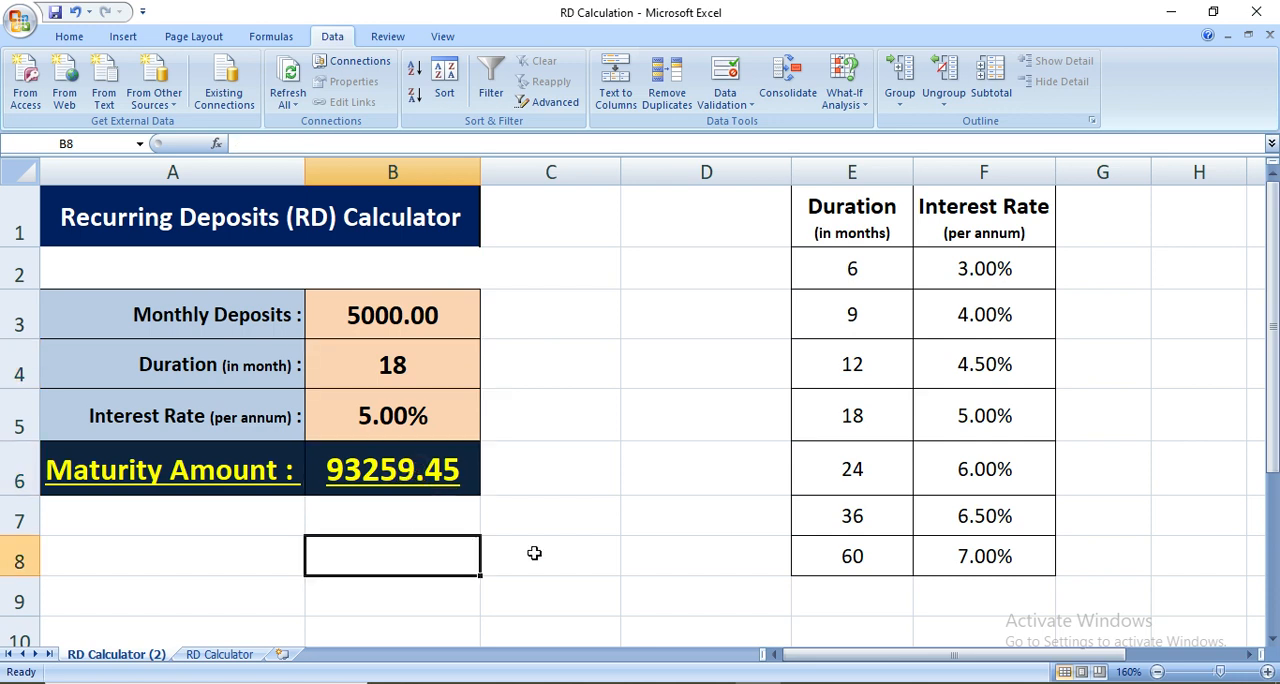